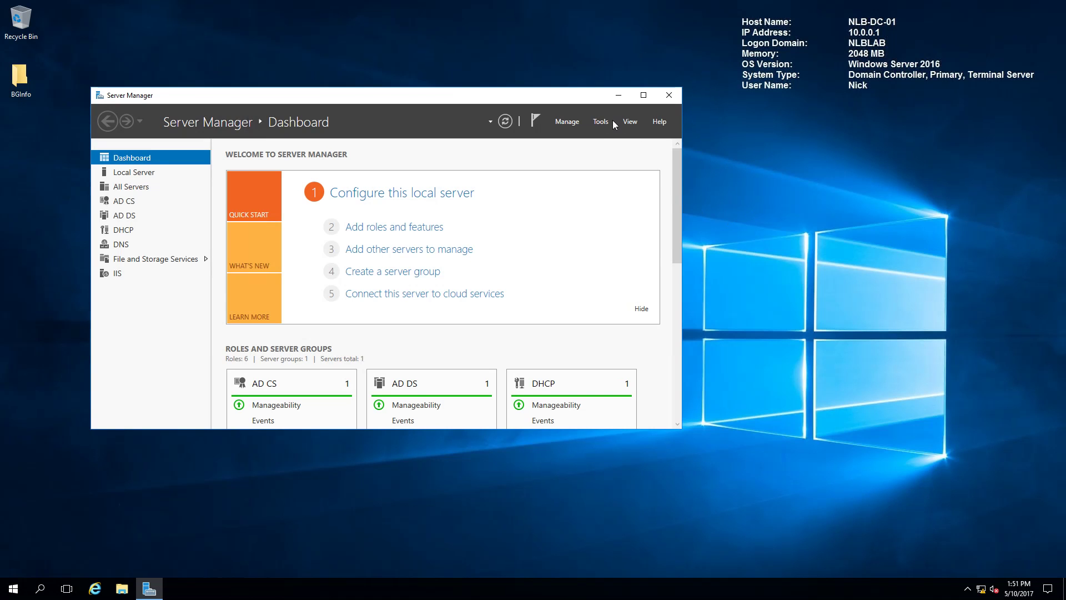
Step: Launch Group Policy Management from Server Manager's Tools menu
left_click(608, 122)
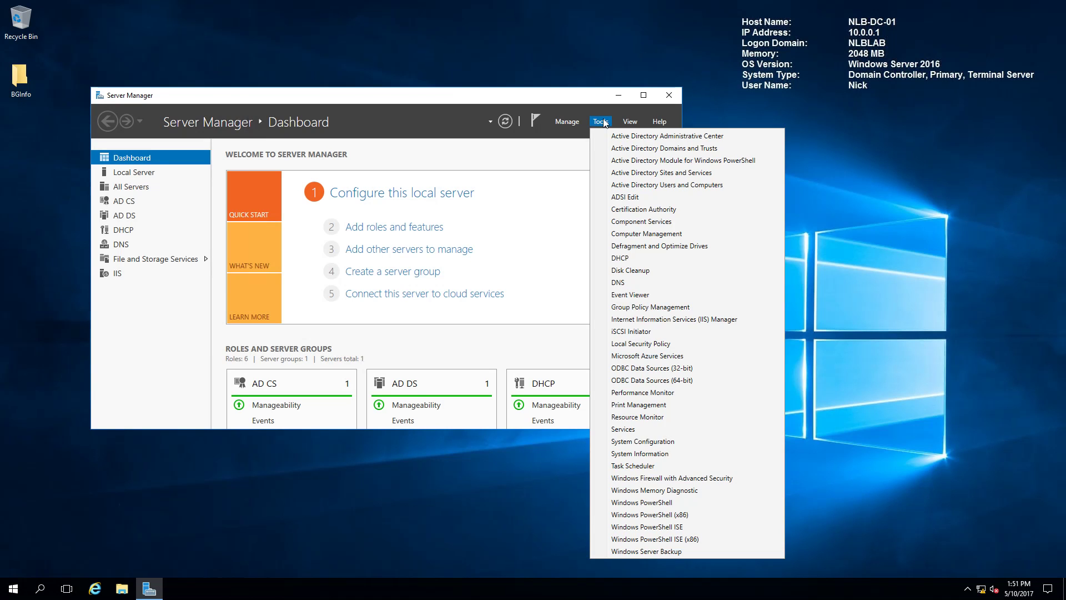
left_click(650, 308)
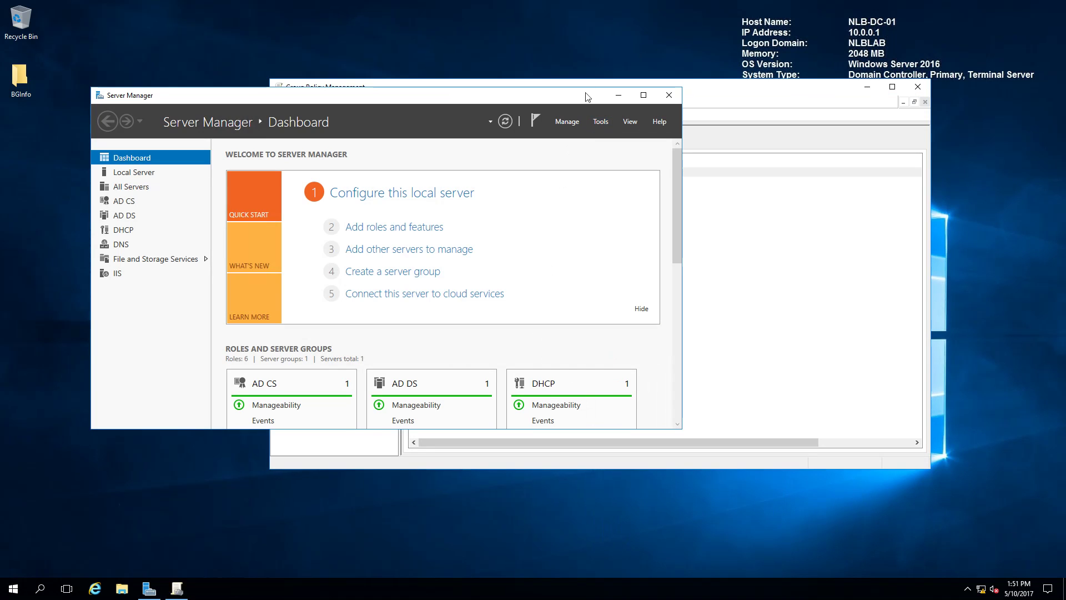
Step: Expand nlblab.com > Domains > nlblab.com > NLB Solutions and select the Computers OU
left_click(562, 83)
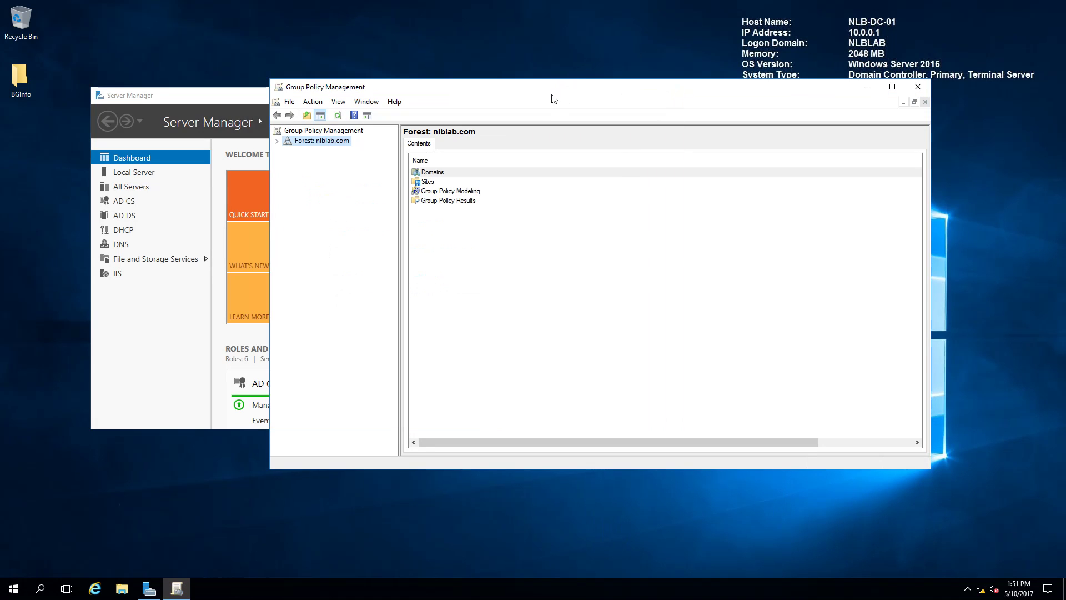
left_click_drag(552, 96, 547, 120)
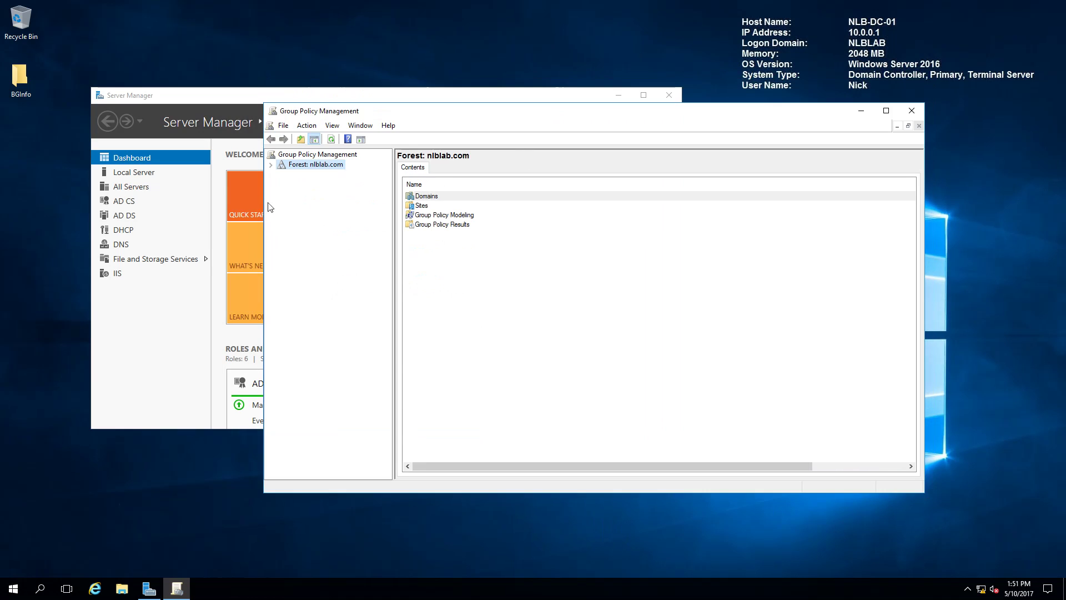
left_click(272, 165)
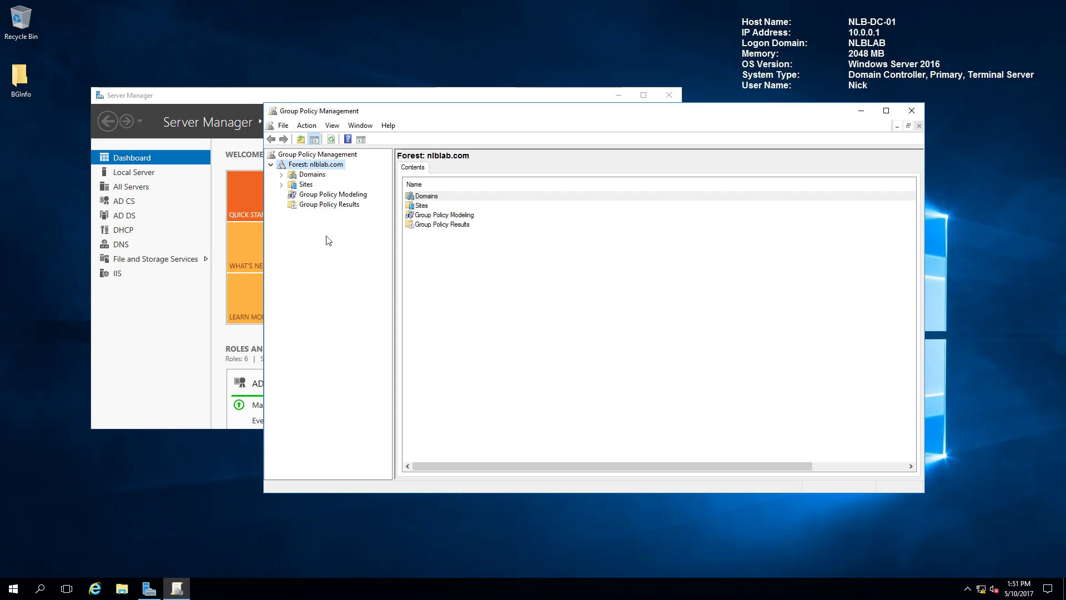
left_click(281, 175)
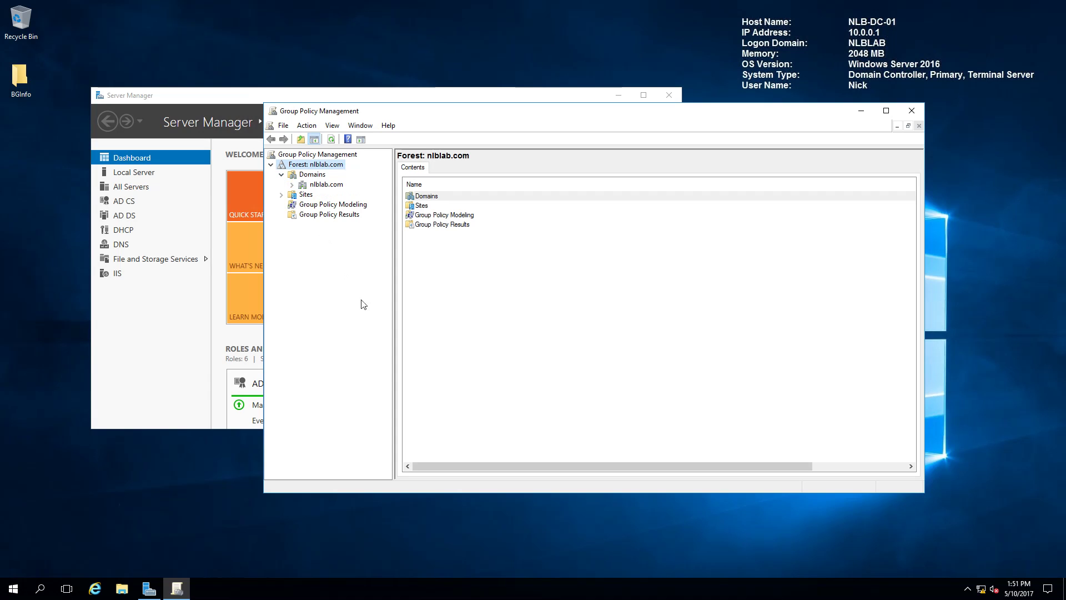
left_click(292, 185)
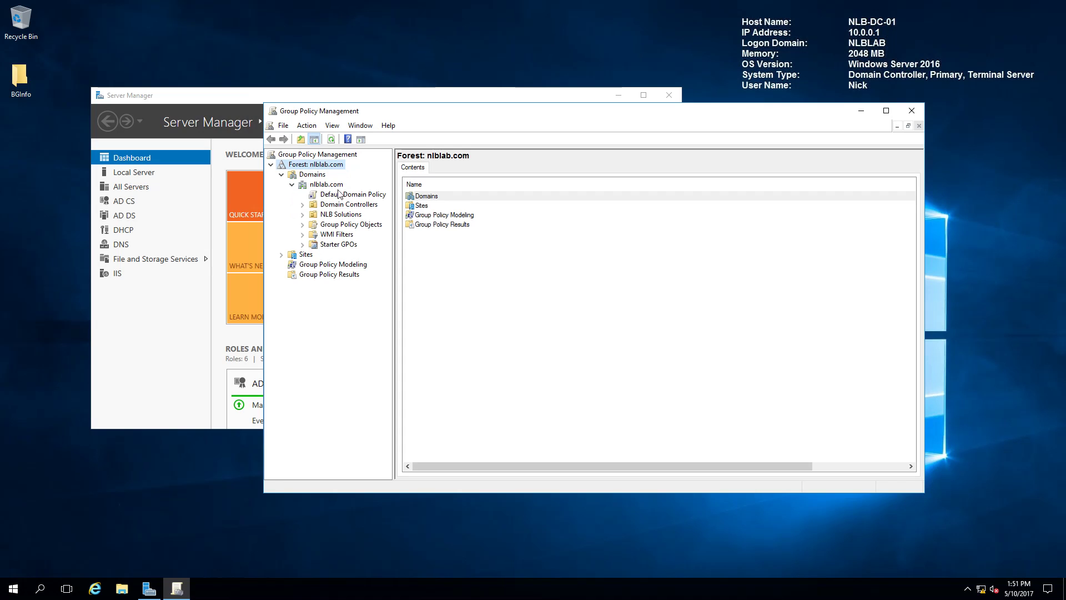
left_click(302, 215)
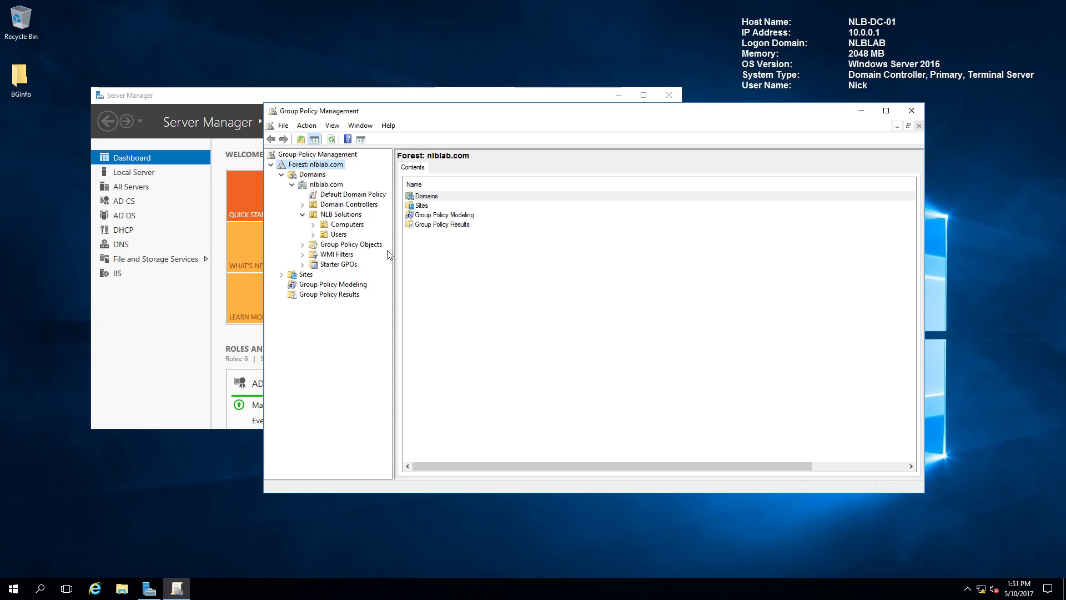
mouse_move(393, 253)
left_mouse_down()
mouse_move(447, 252)
mouse_move(414, 252)
left_mouse_up()
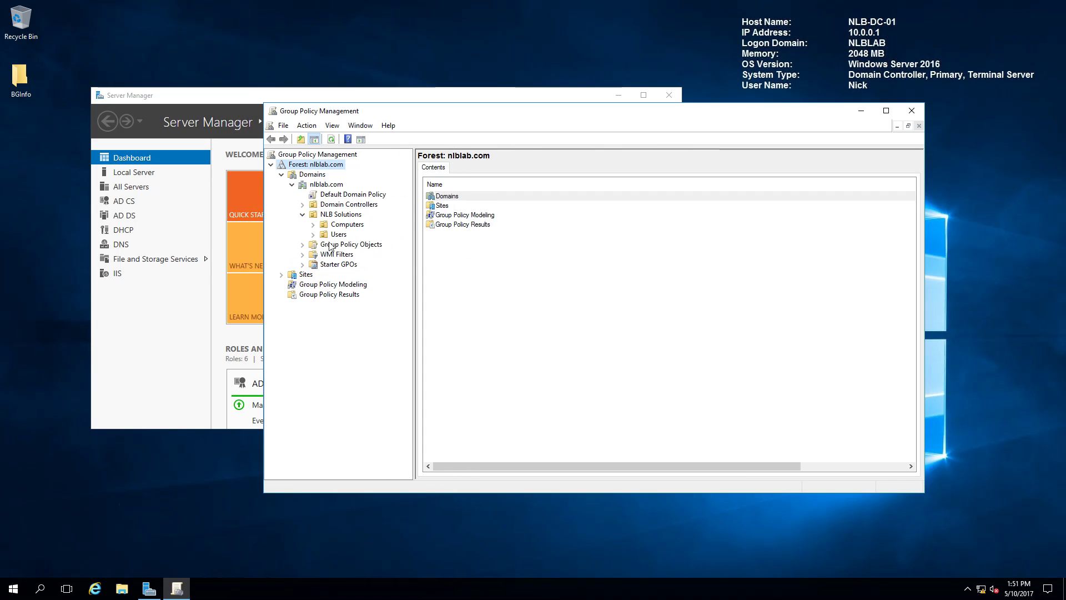
left_click(325, 225)
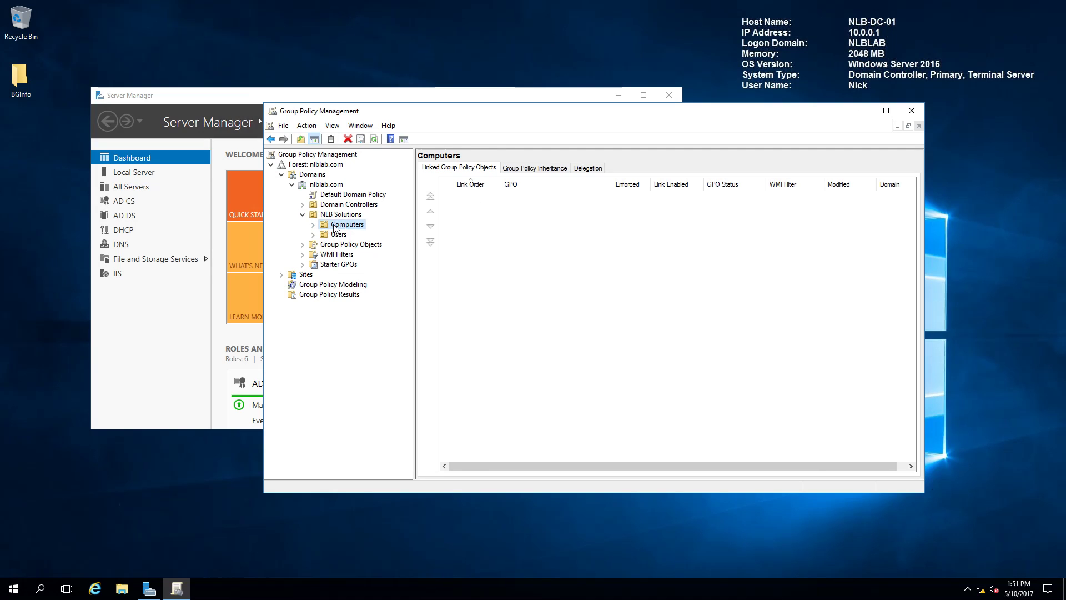
double_click(336, 228)
Step: Create a GPO named 'WSUS Clients' linked to the Computers OU and select it
right_click(341, 227)
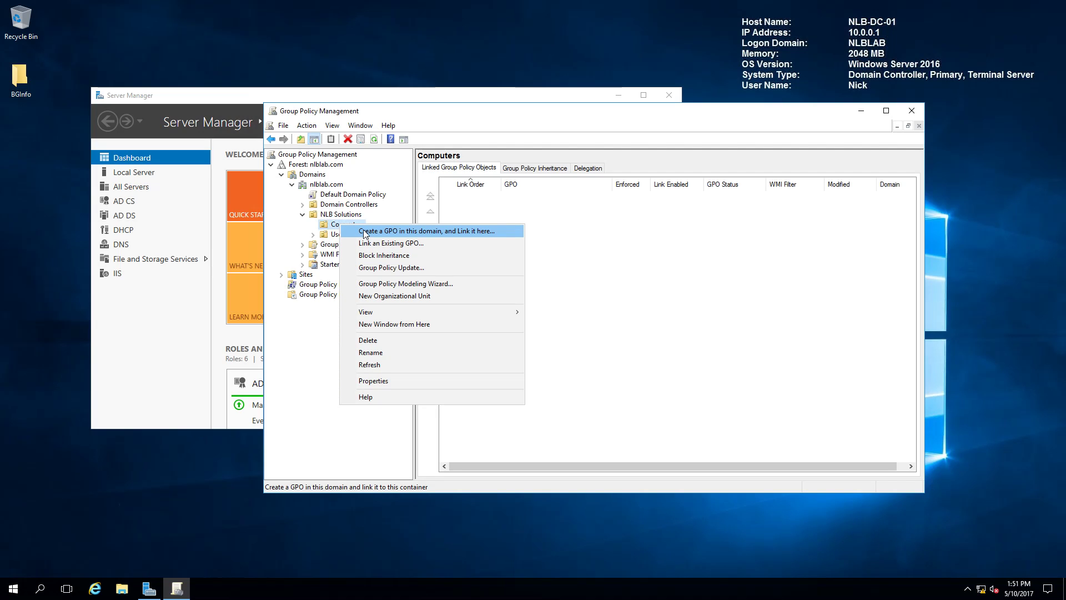
left_click(364, 232)
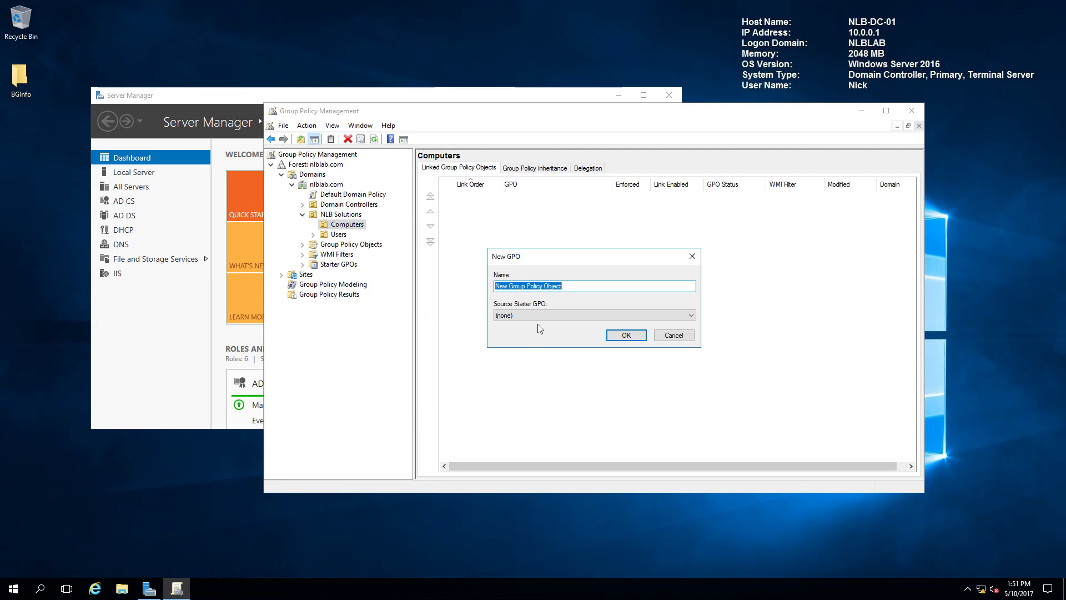
type("WSUS Clients")
left_click(618, 338)
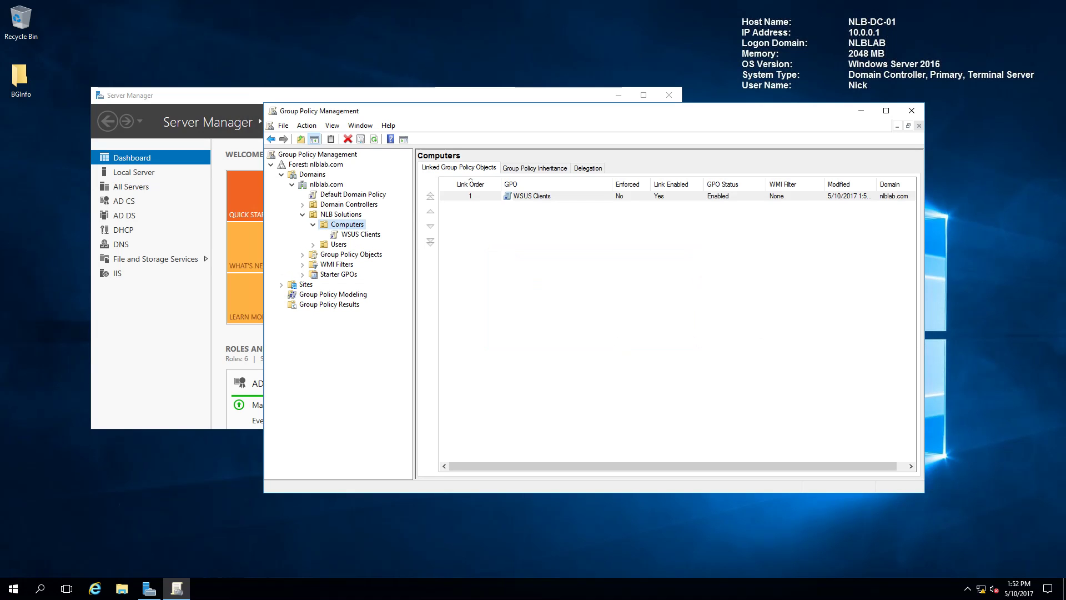
left_click(356, 233)
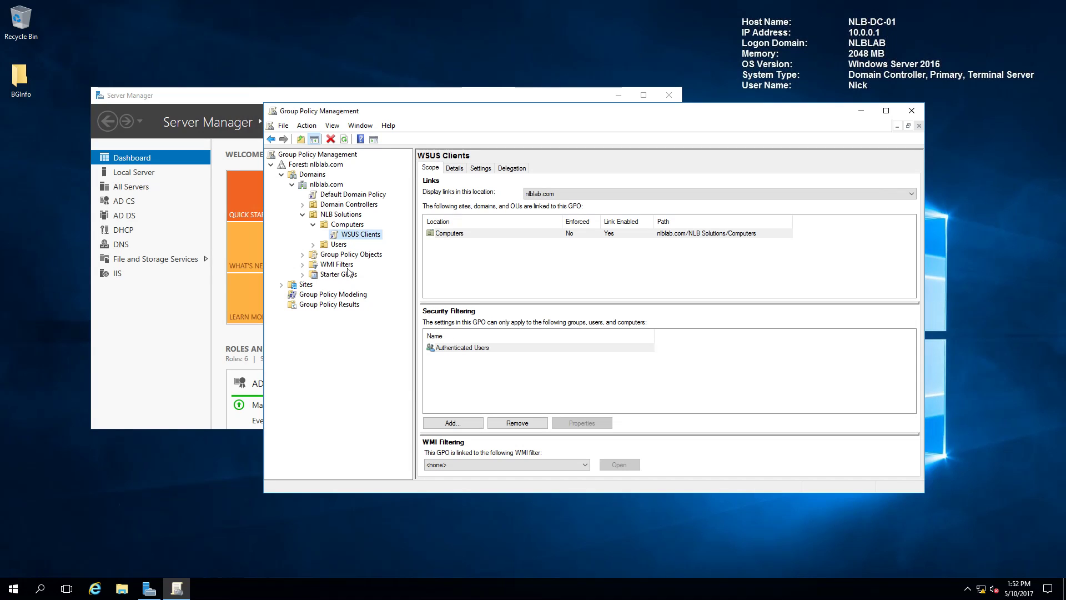
Step: Open the WSUS Clients GPO in the editor and expand Computer Configuration > Policies
right_click(366, 237)
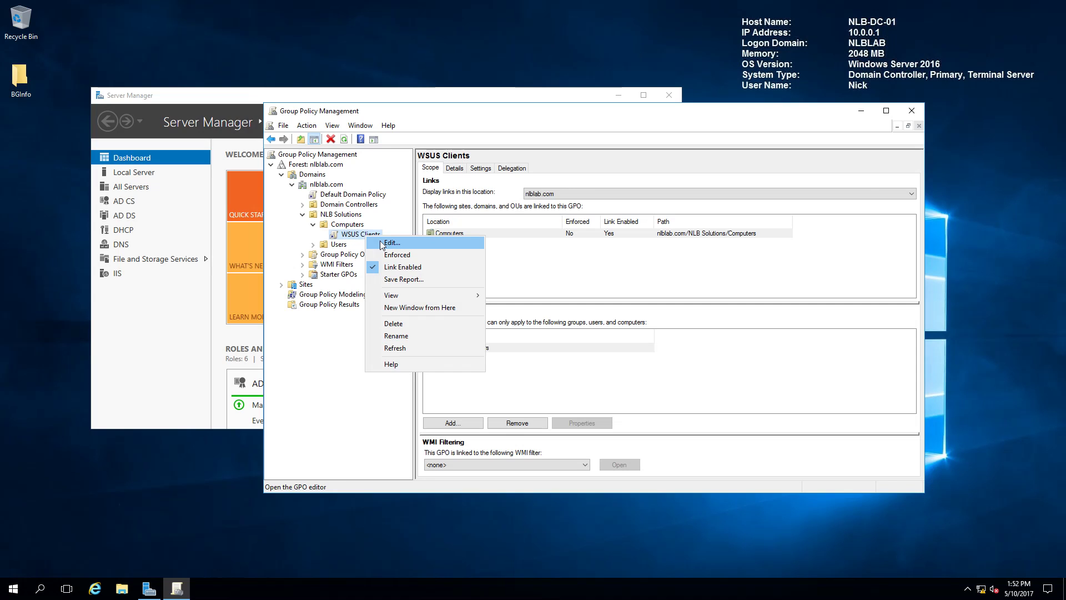
left_click(384, 243)
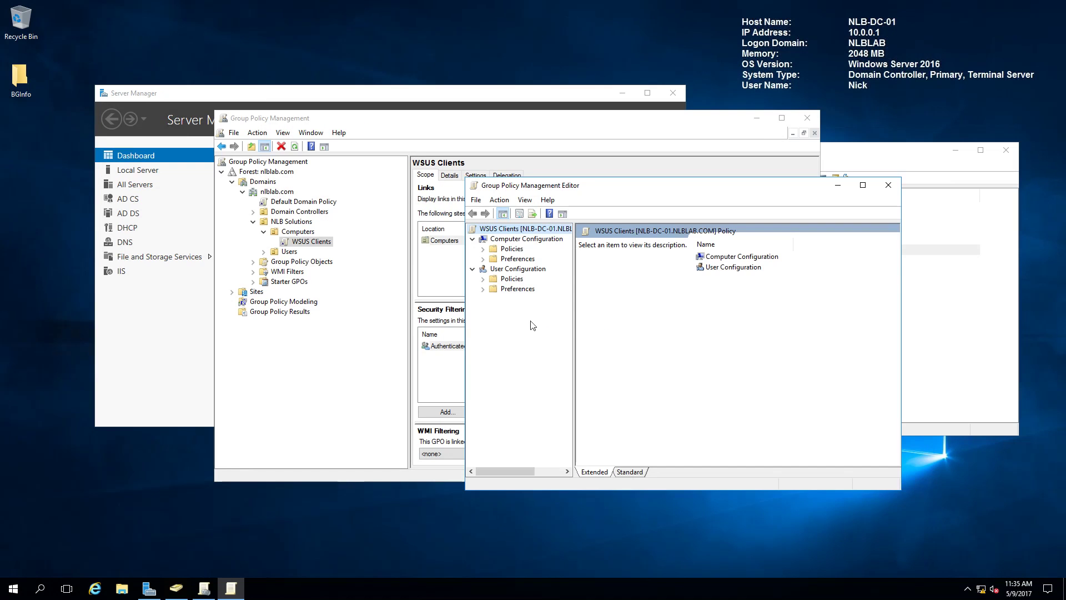
left_click(483, 249)
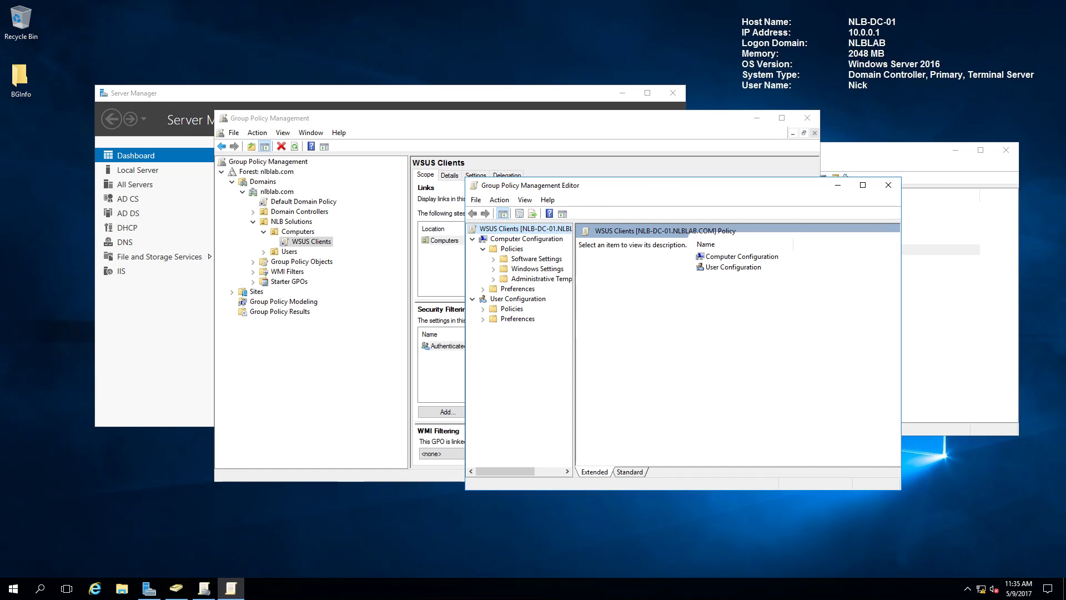
Step: Minimize Group Policy Management and enlarge the editor window and its policy tree pane
left_click_drag(640, 187, 555, 160)
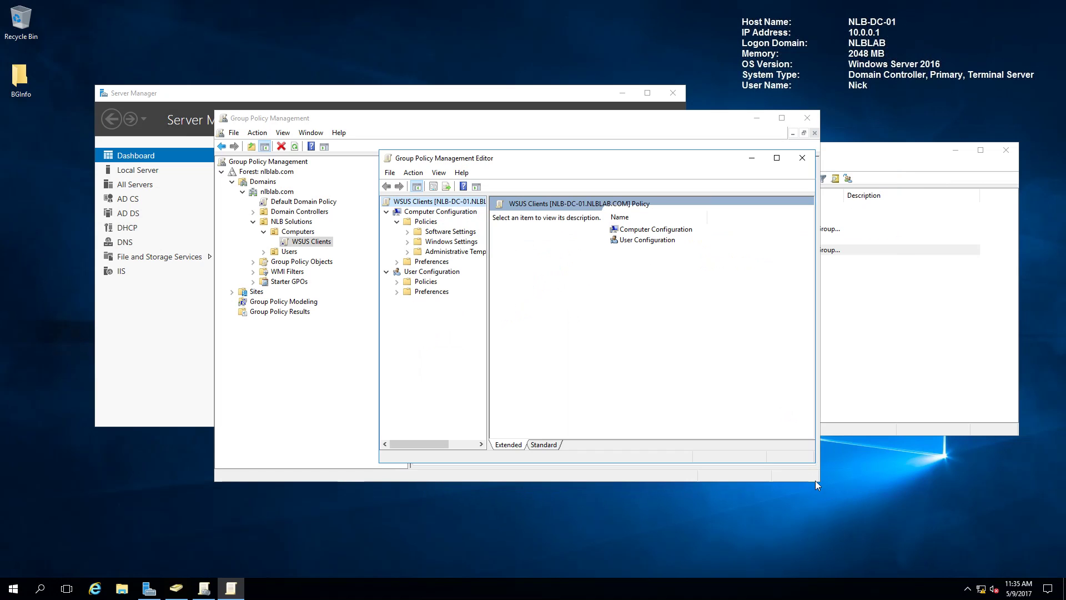
left_click_drag(835, 488, 1023, 557)
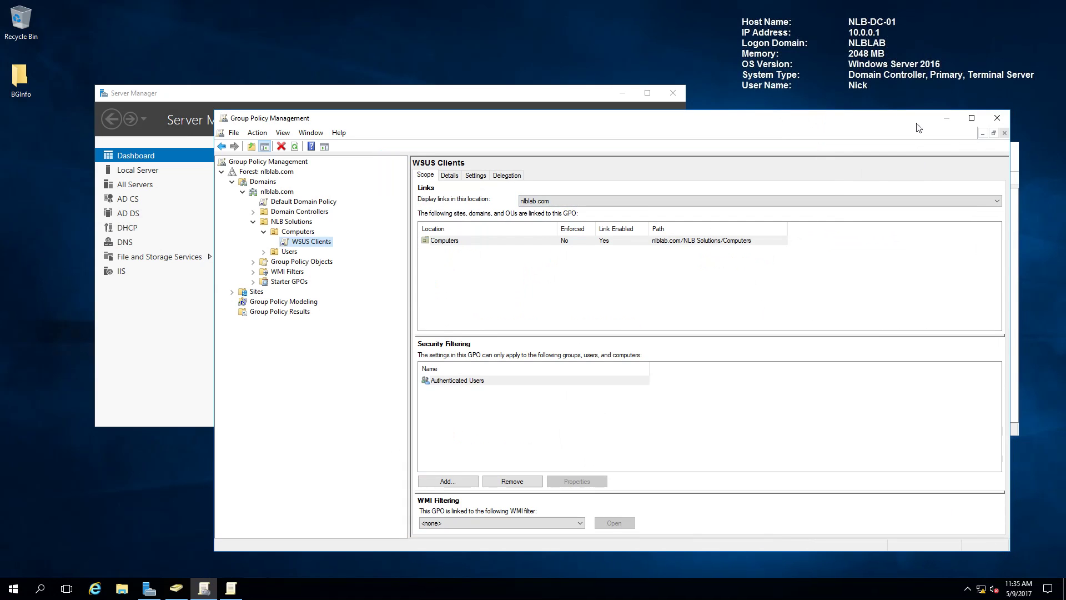
left_click(947, 121)
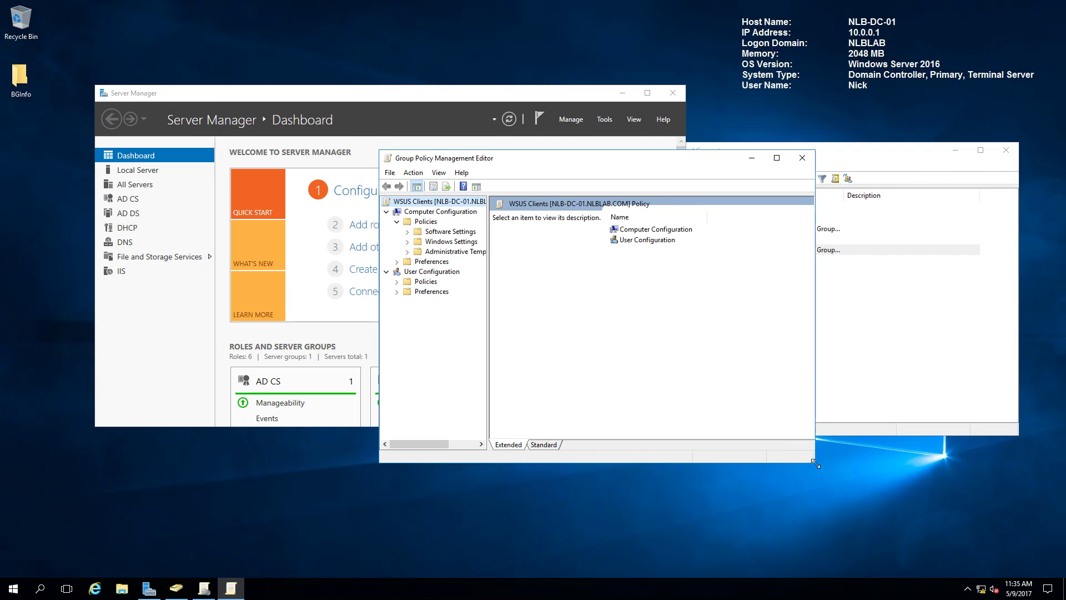
left_click_drag(817, 461, 1002, 531)
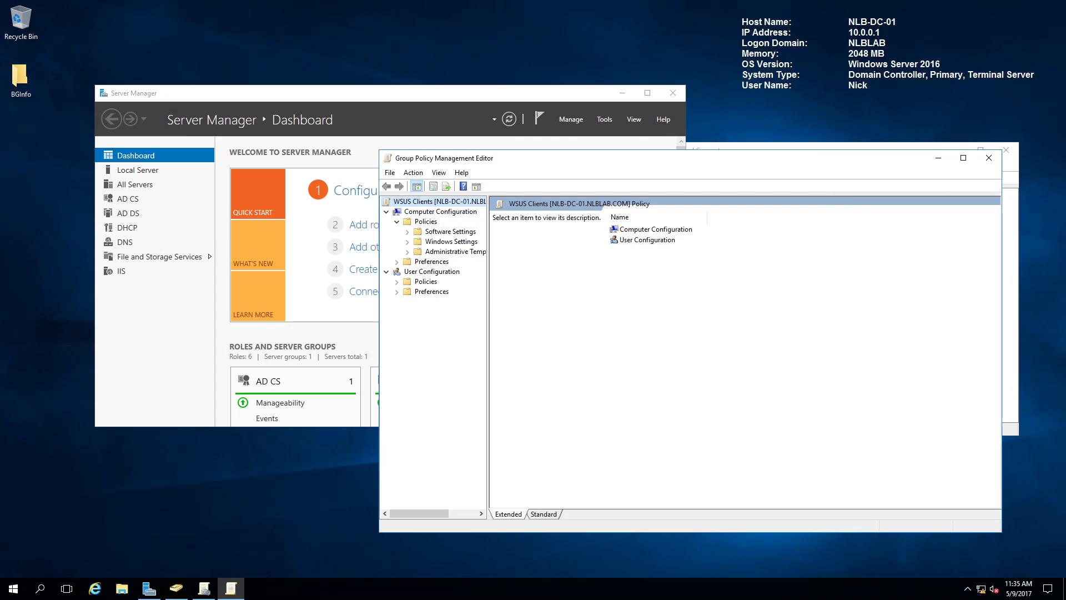
left_click_drag(491, 301, 567, 301)
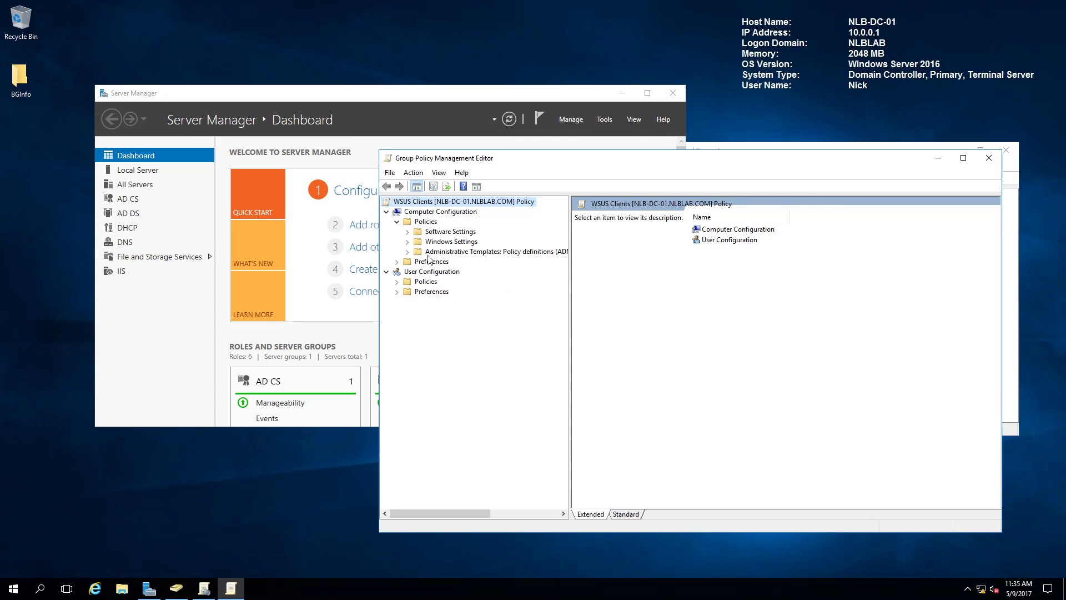
Step: Navigate Administrative Templates > Windows Components to the Windows Update policy folder
left_click(408, 252)
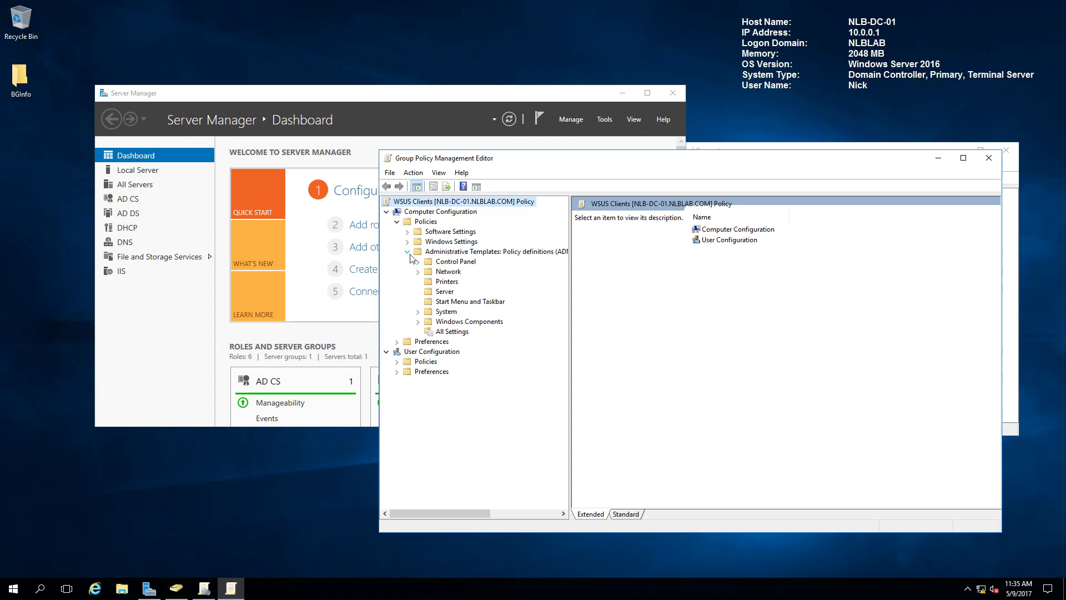
left_click(419, 322)
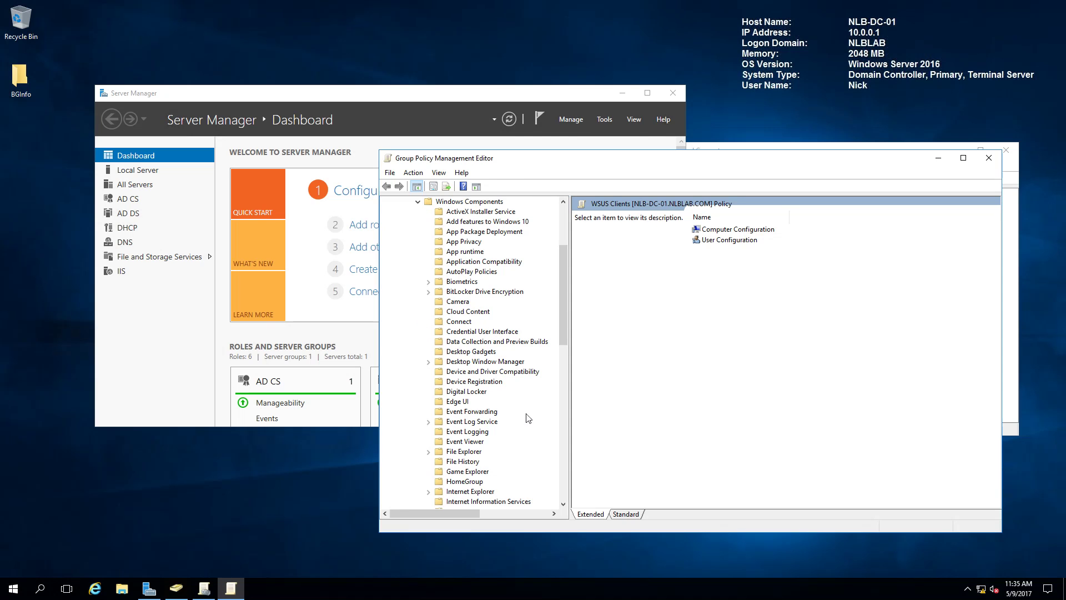
scroll(527, 418, "down", 2)
scroll(527, 418, "down", 10)
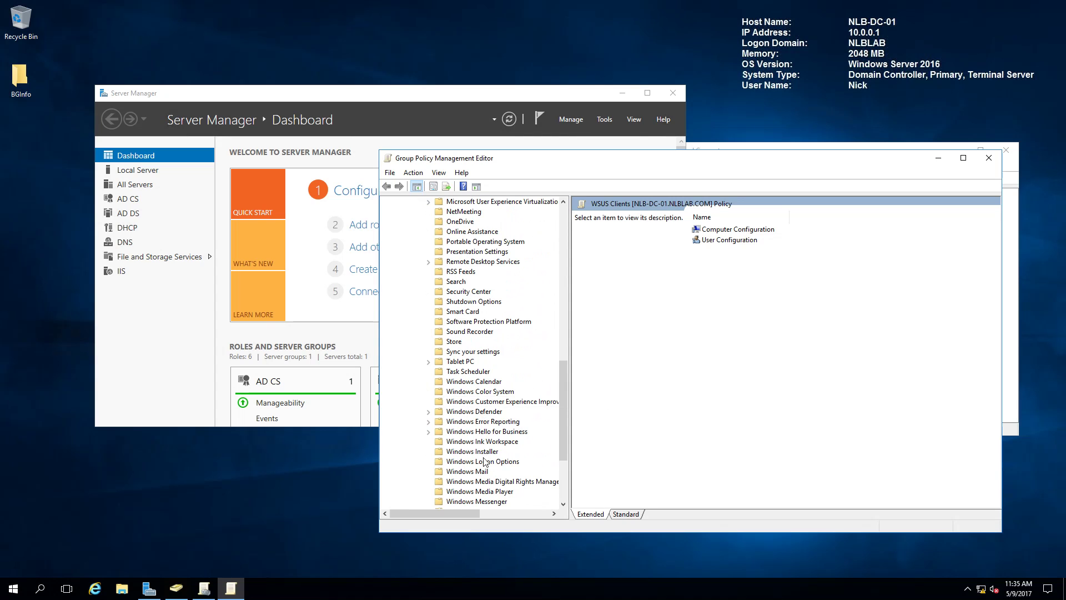
scroll(485, 480, "down", 1)
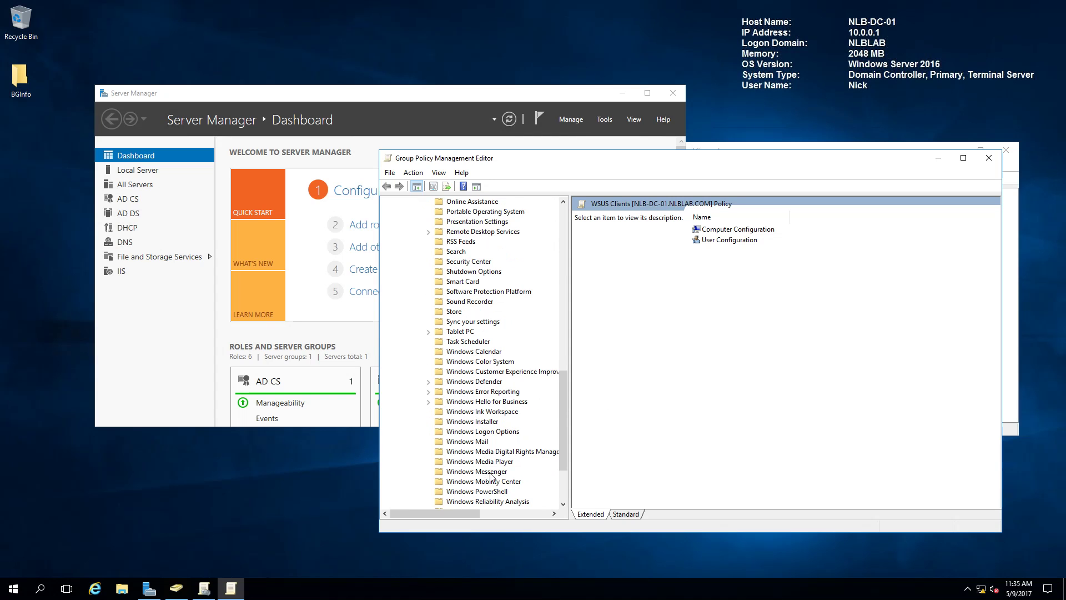
scroll(490, 475, "down", 1)
left_click(490, 502)
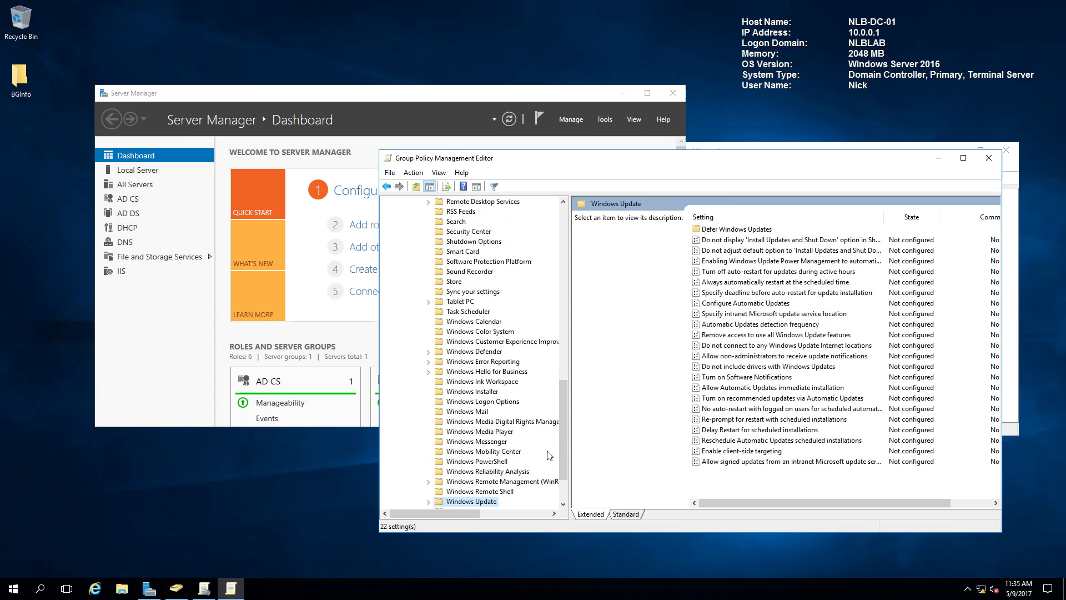
Step: Enlarge the editor and read the Configure Automatic Updates policy description
scroll(550, 455, "down", 1)
left_click_drag(716, 162, 527, 147)
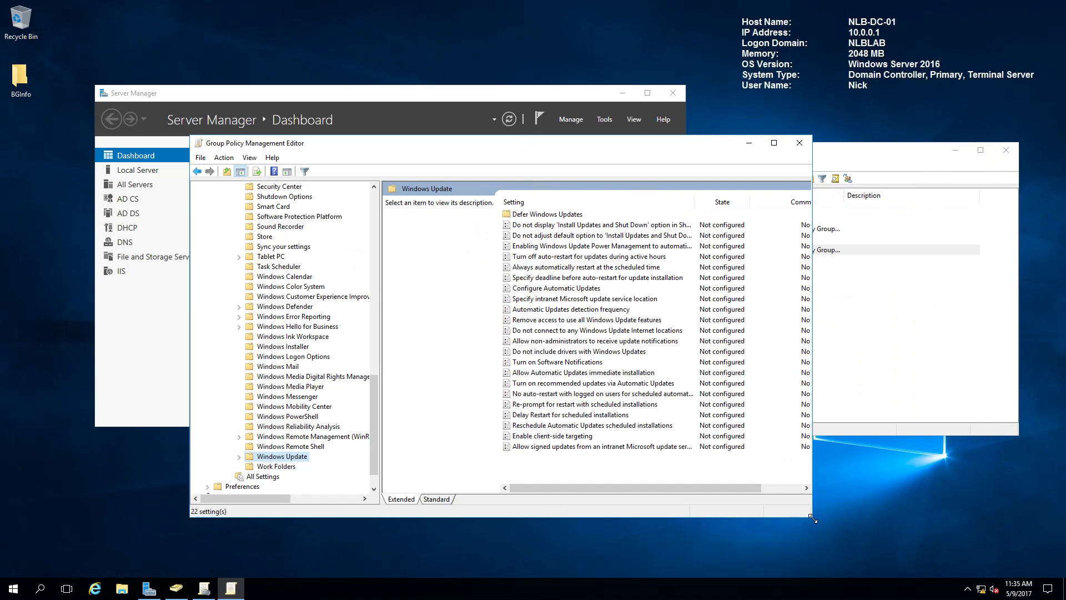
left_click_drag(812, 518, 934, 521)
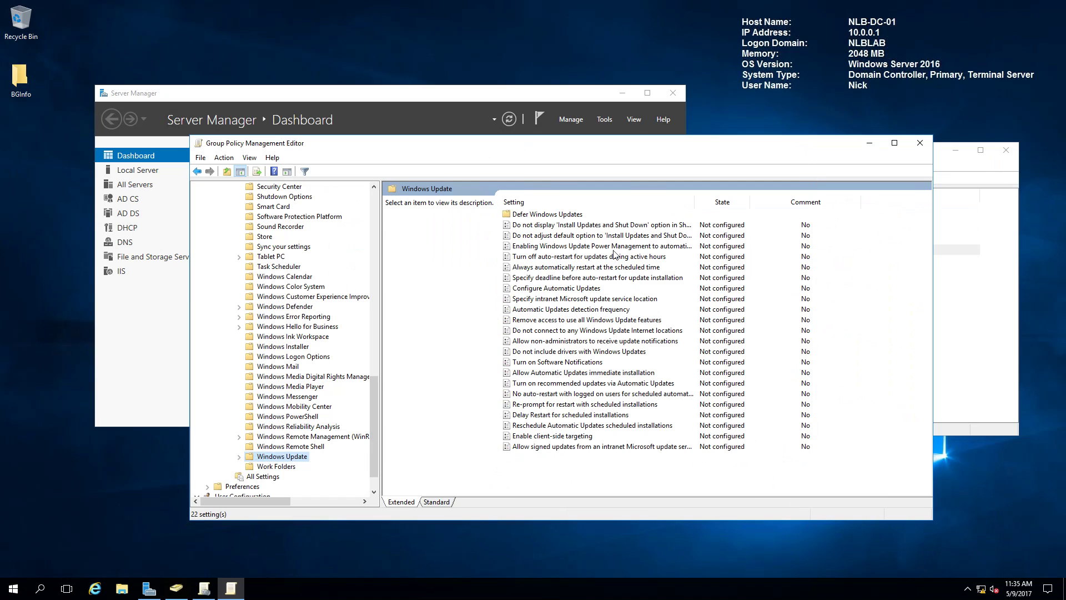
left_click(582, 227)
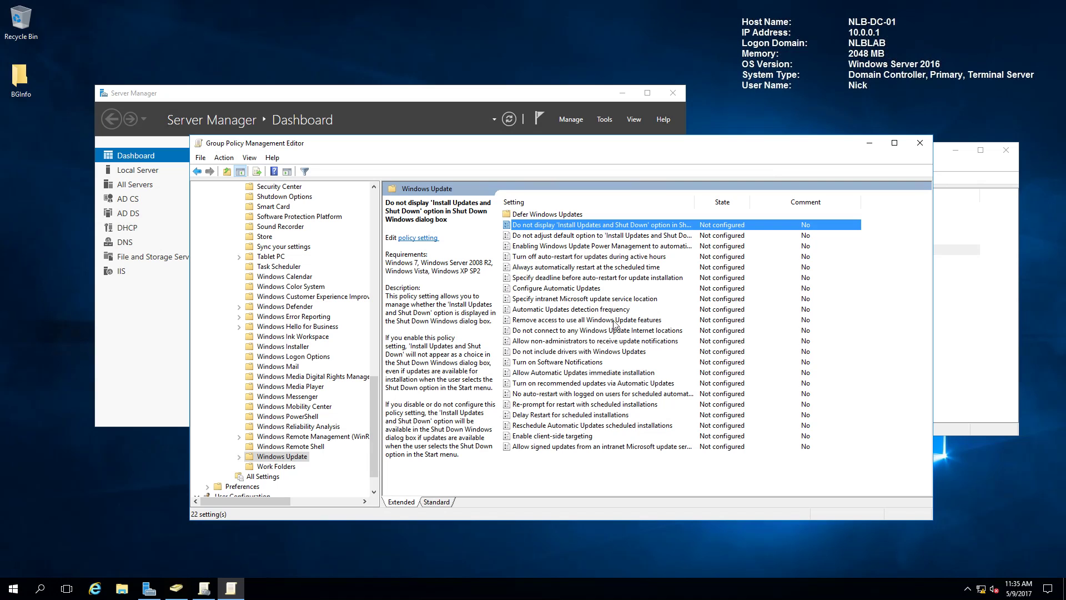
left_click(574, 290)
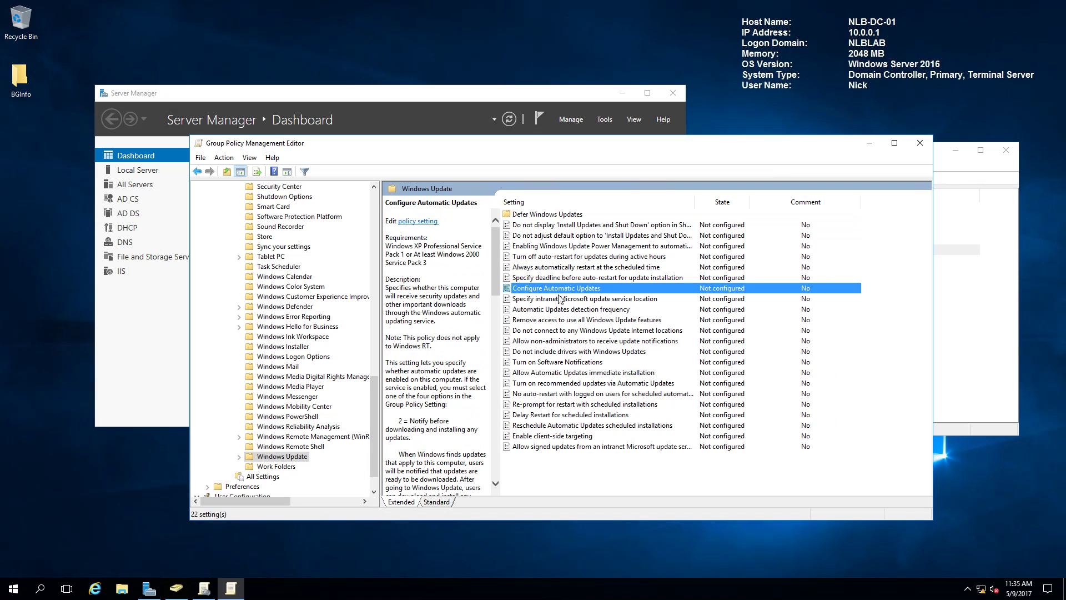
double_click(546, 290)
left_click_drag(224, 29, 592, 147)
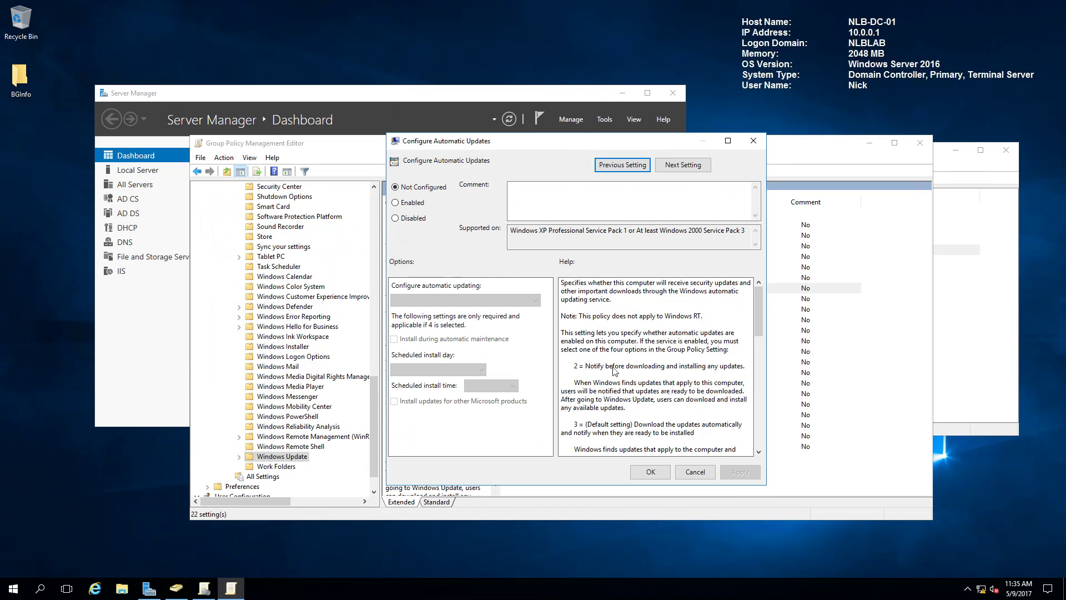
left_click(395, 203)
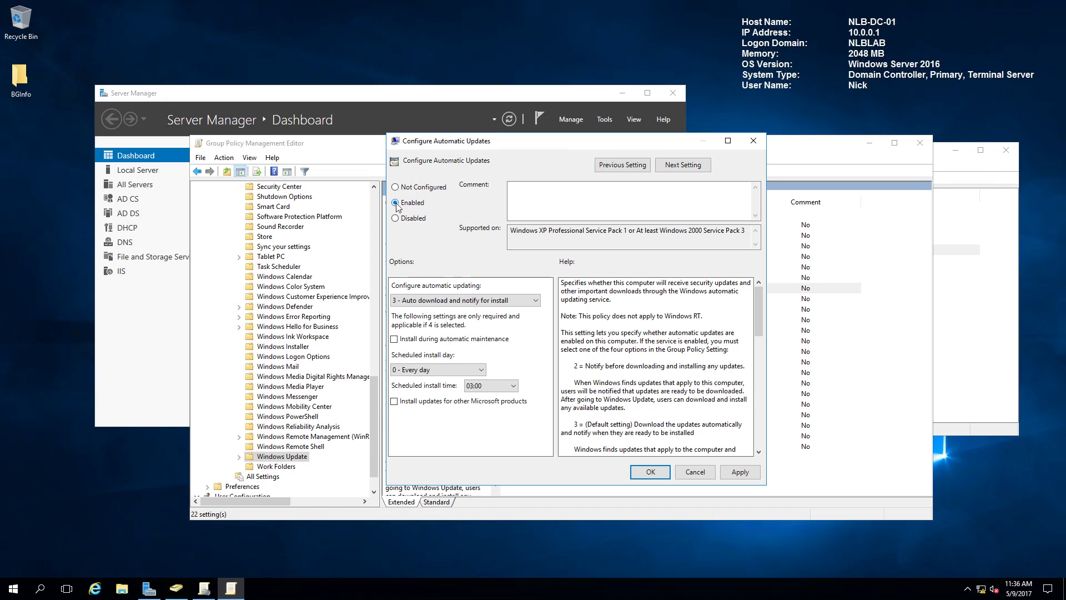
left_click(538, 301)
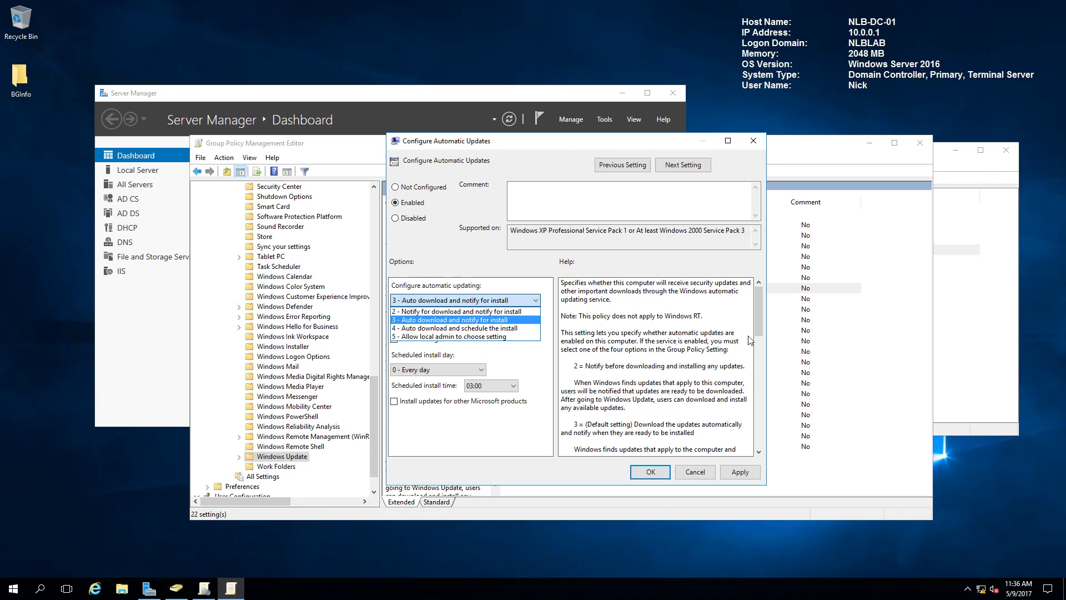
left_click(756, 316)
left_click_drag(757, 316, 756, 332)
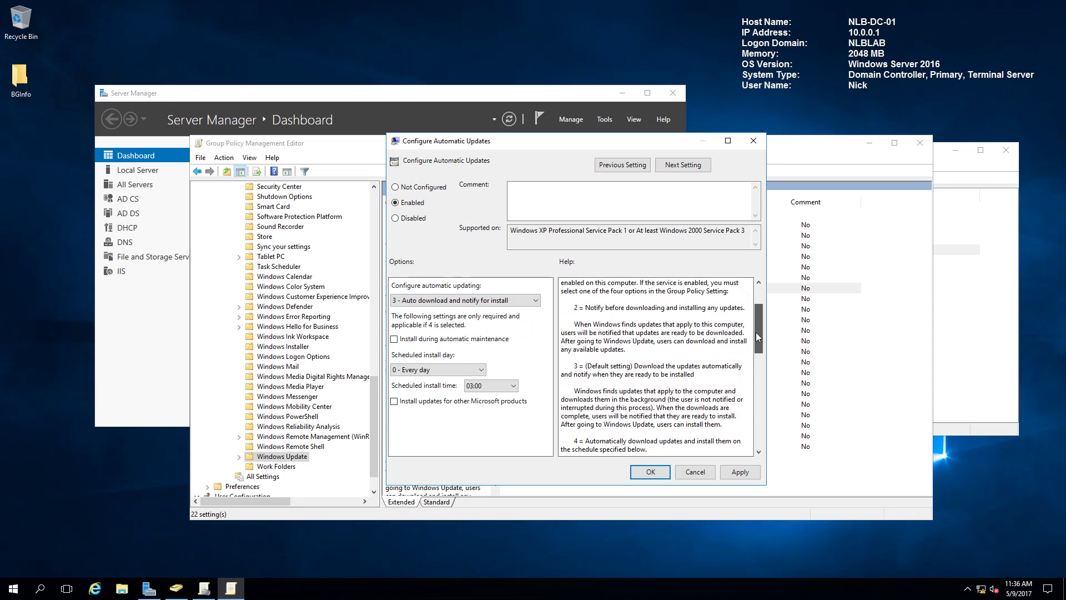
scroll(755, 355, "down", 10)
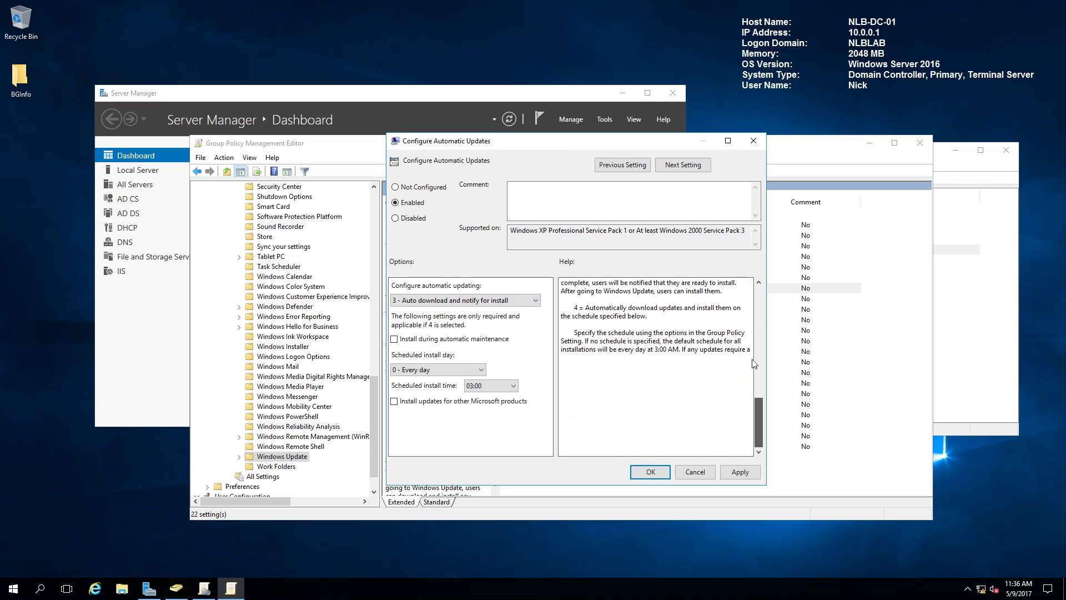
scroll(754, 364, "up", 15)
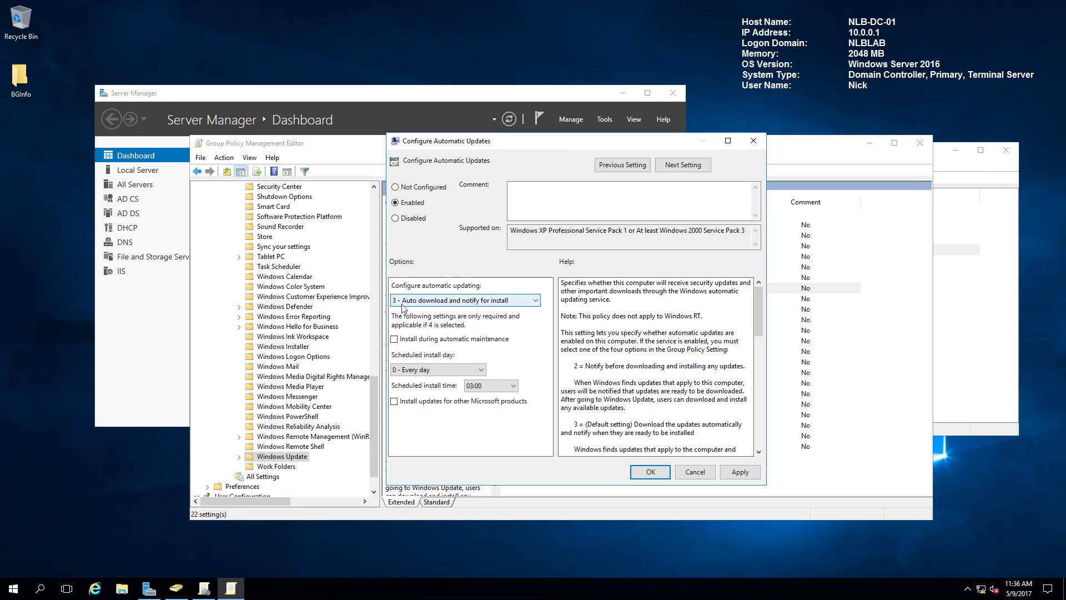
Step: Schedule update installs for 6 - Every Friday at 05:00, save, and select Enable client-side targeting
left_click(481, 373)
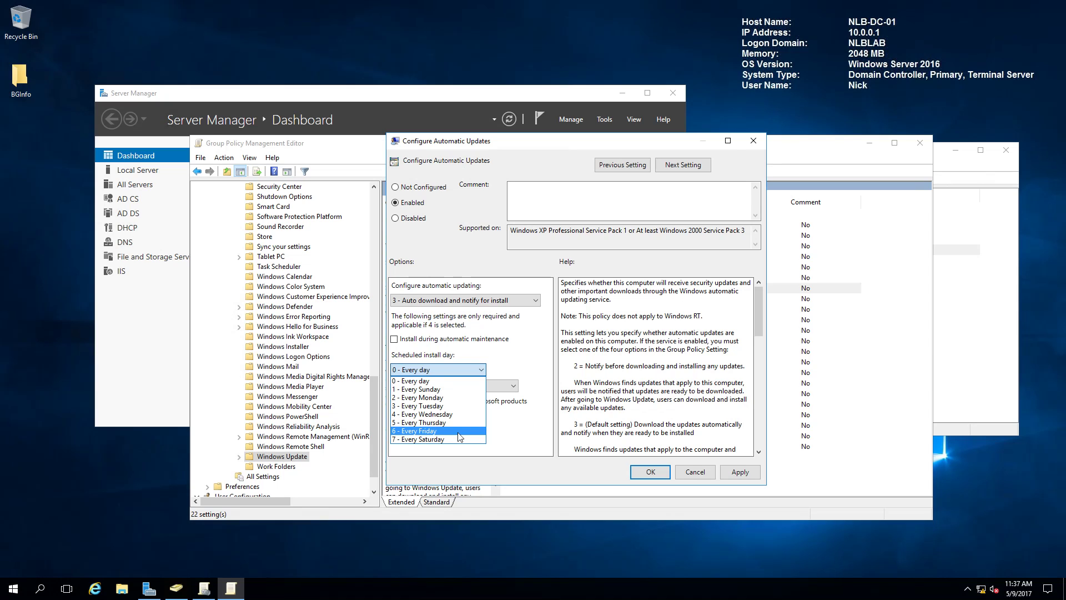
left_click(519, 372)
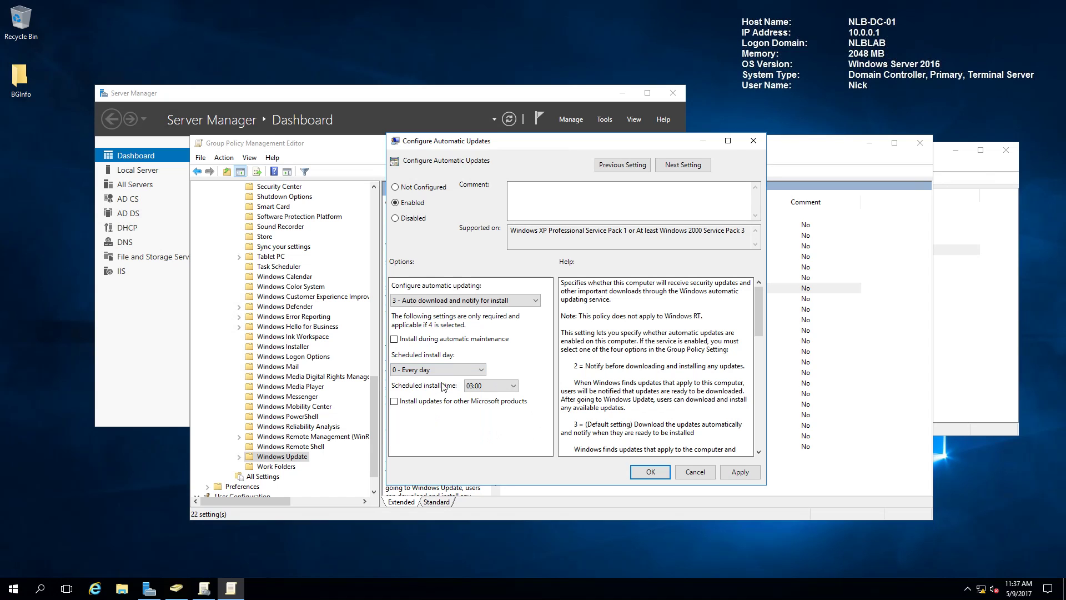
left_click(426, 372)
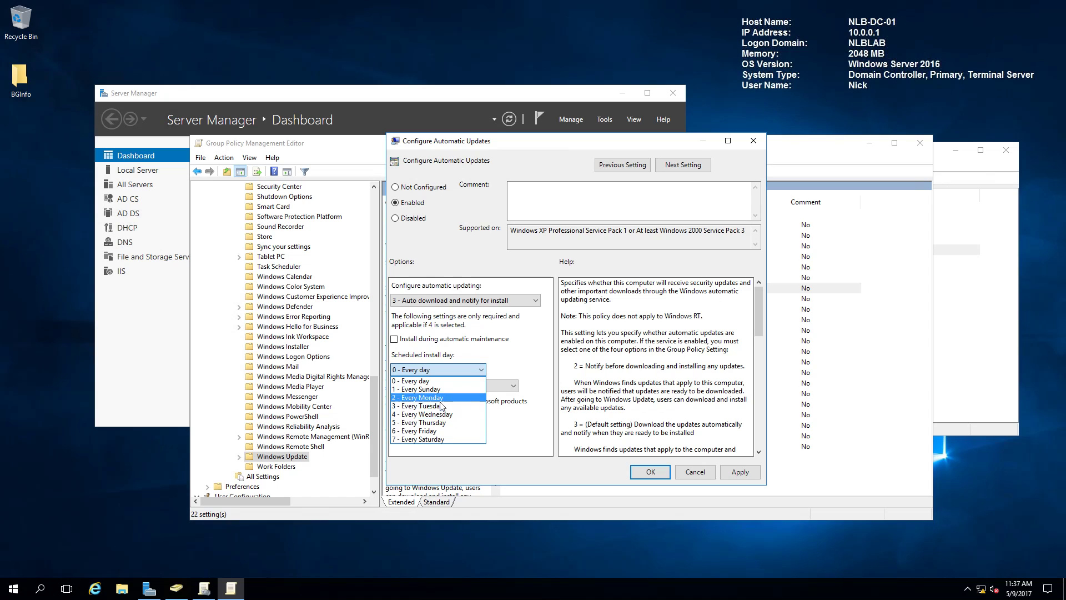
left_click(441, 431)
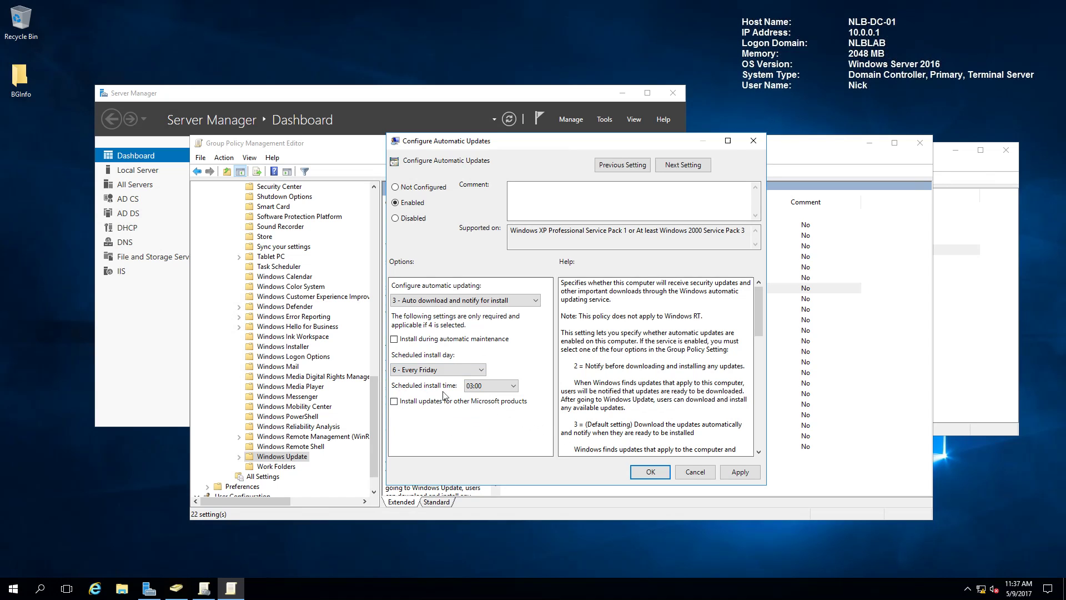
left_click(503, 388)
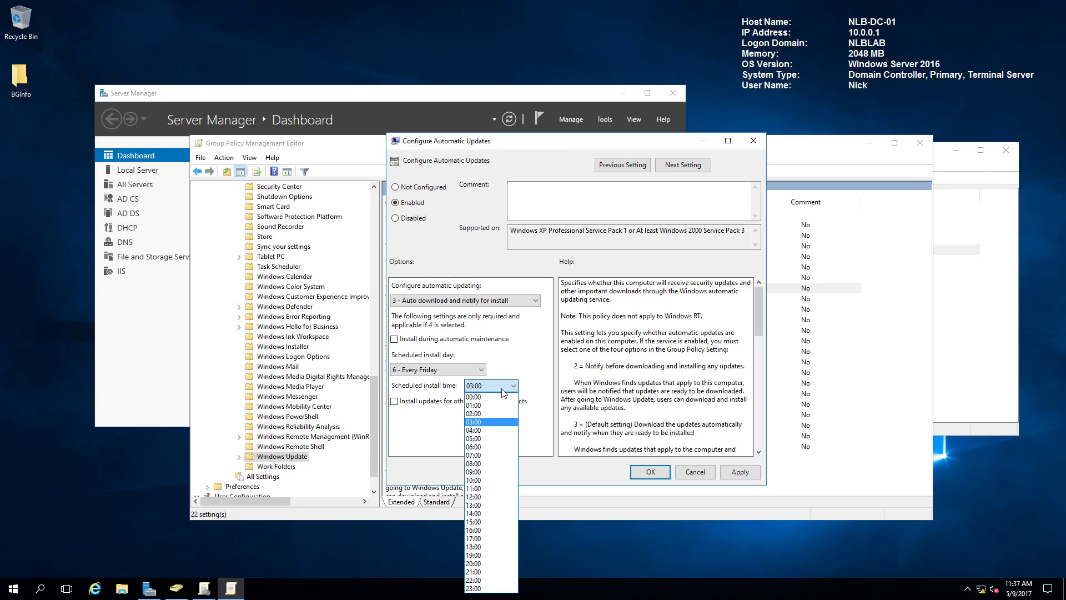
left_click(481, 439)
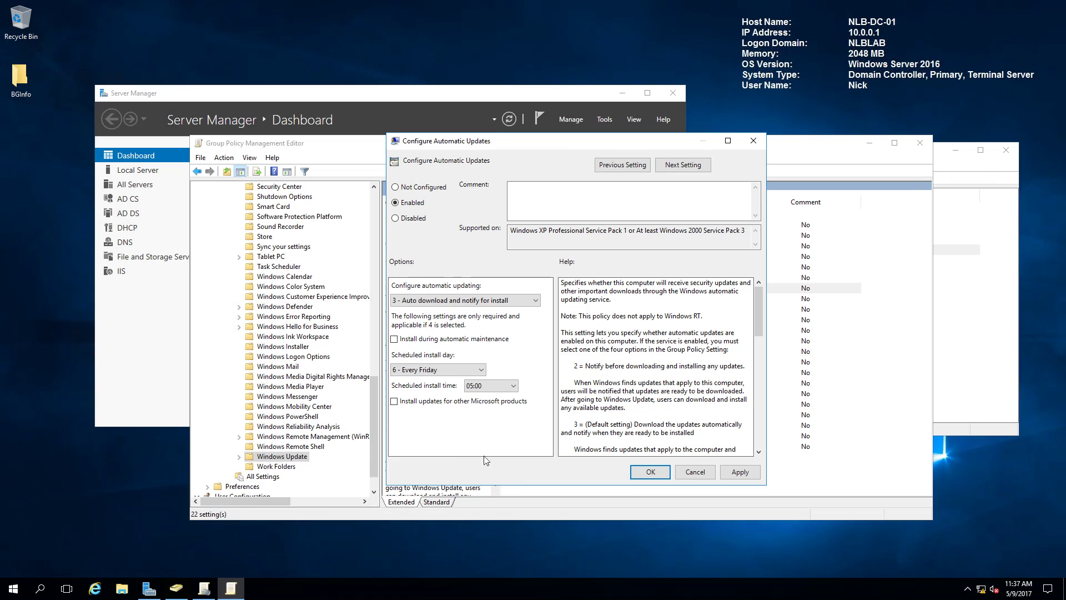
left_click(738, 472)
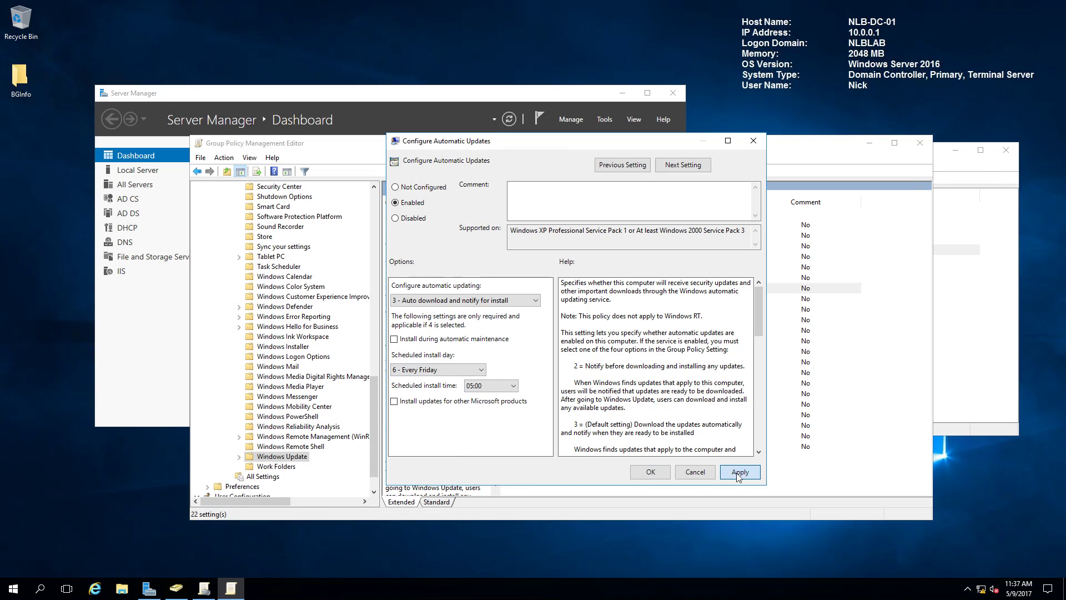
left_click(651, 472)
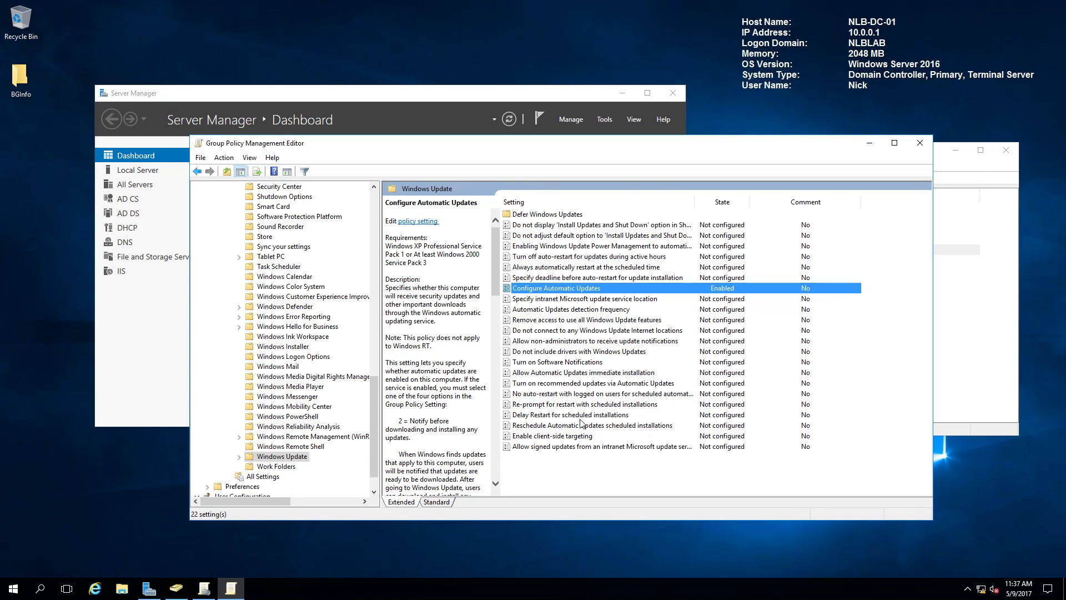
left_click(567, 364)
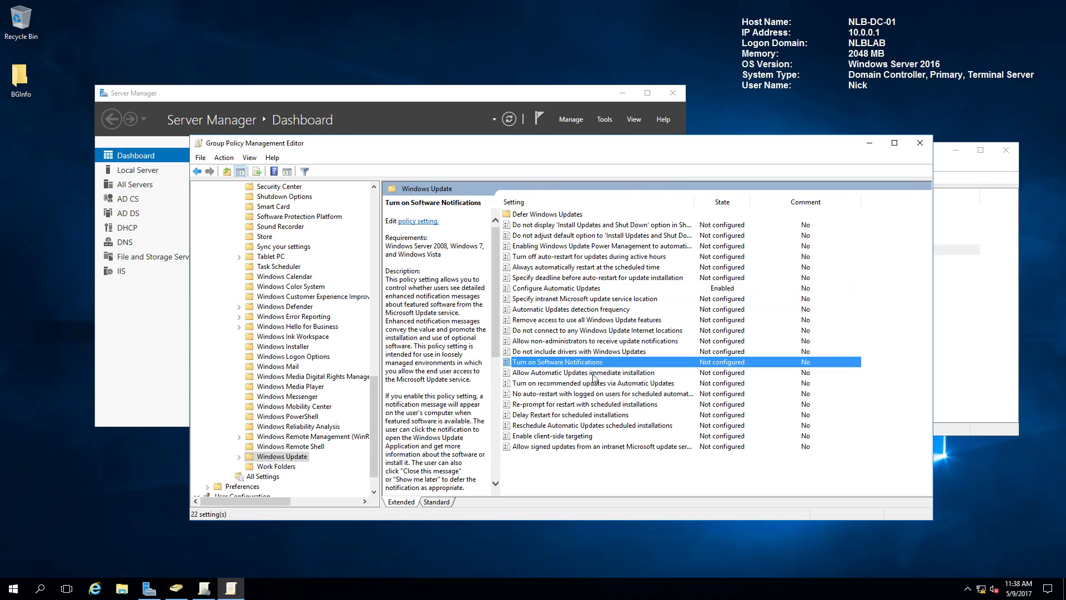
left_click(555, 436)
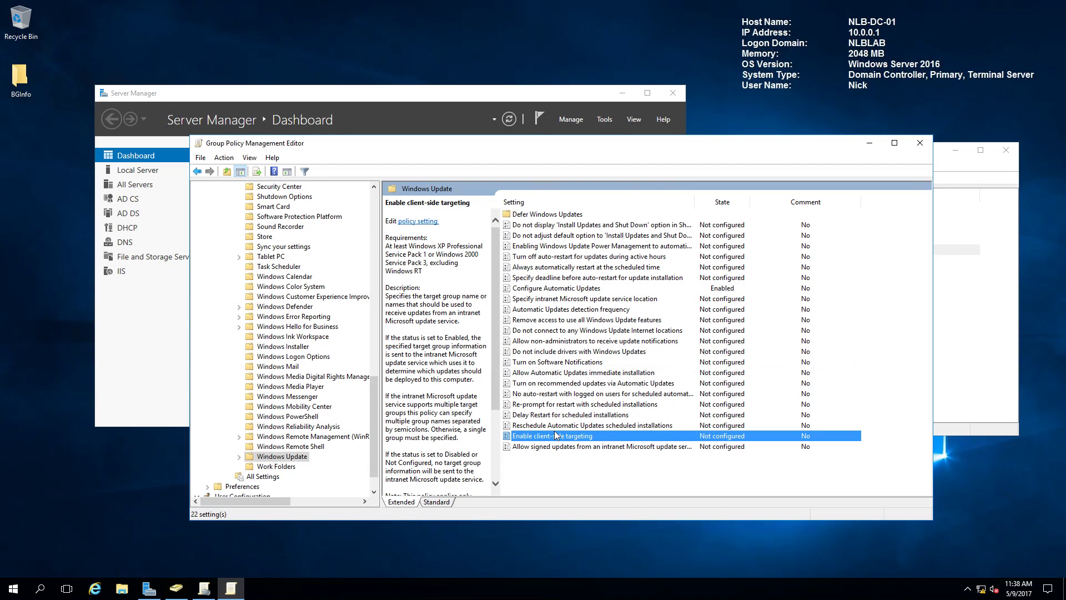
Step: Enable client-side targeting with target group name 'NLB Computers', fixing the typo, and apply
double_click(567, 438)
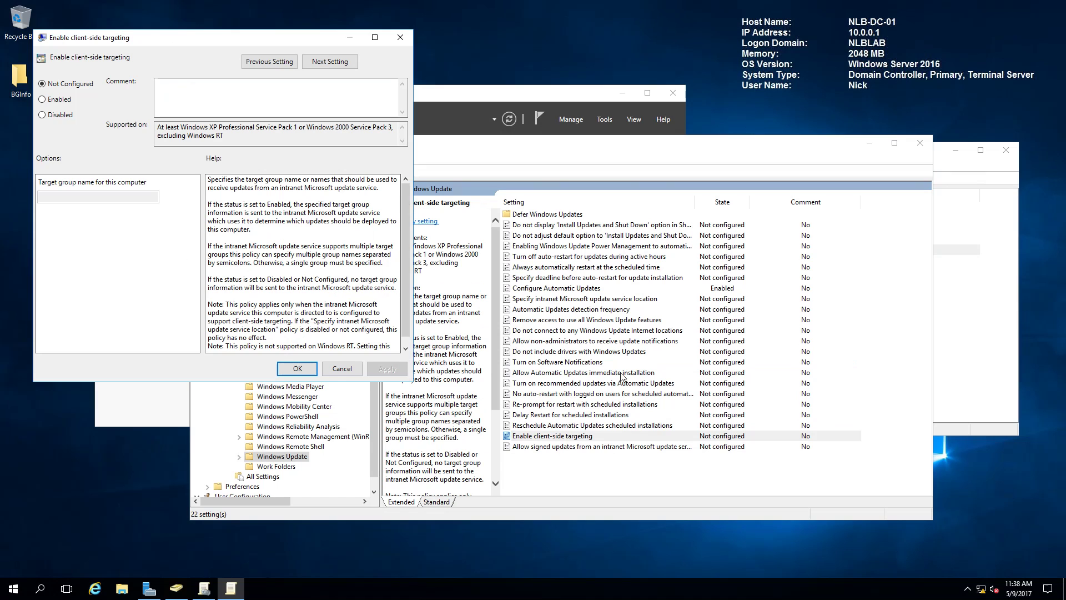
left_click_drag(205, 44, 489, 181)
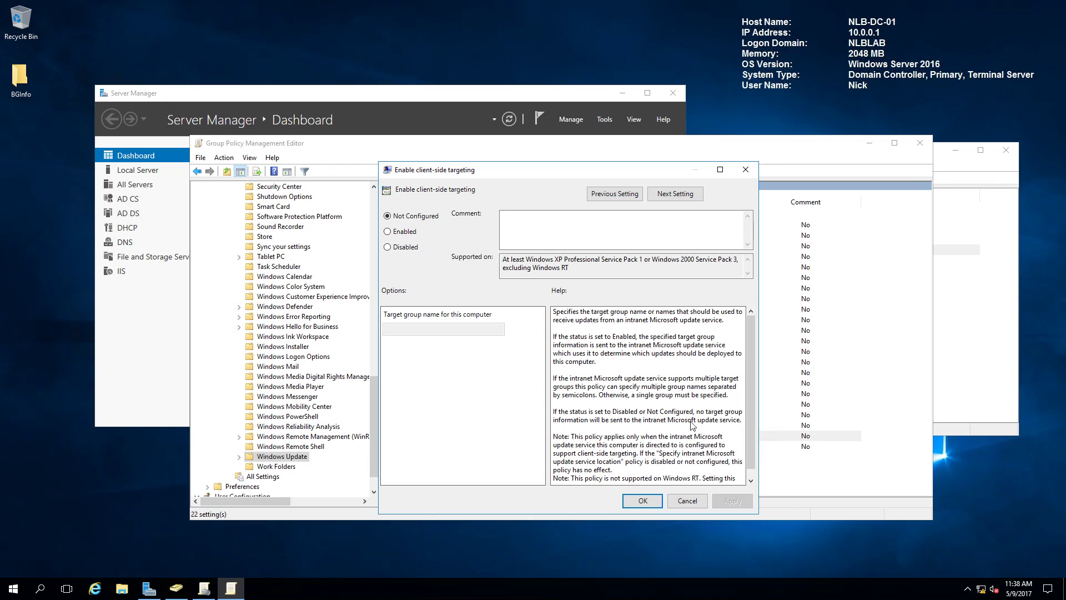
left_click(397, 231)
left_click(429, 330)
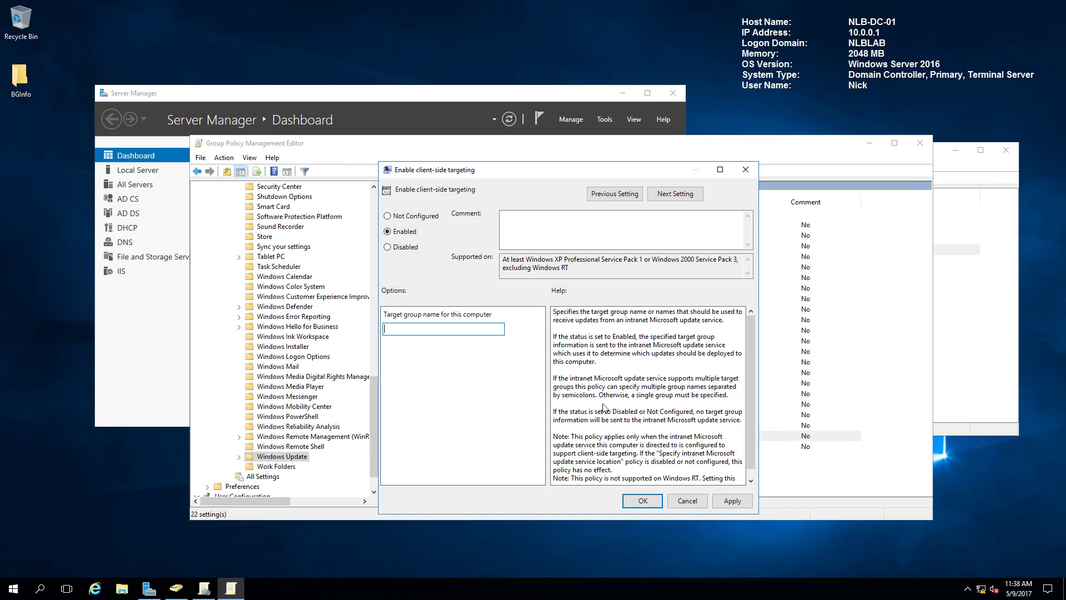
type("NLB Coputers")
left_click(730, 502)
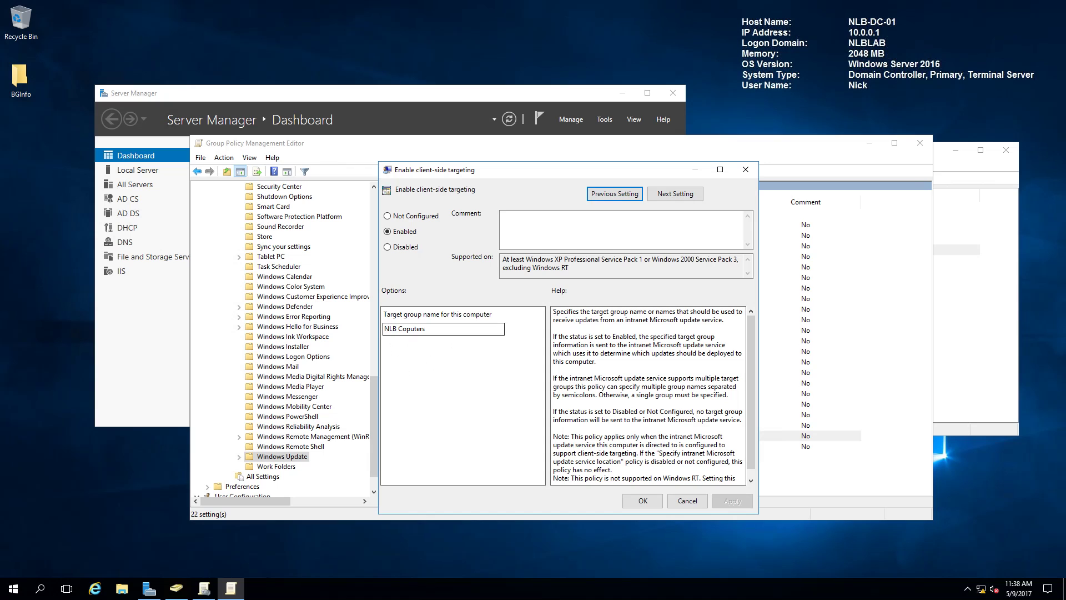
left_click(404, 329)
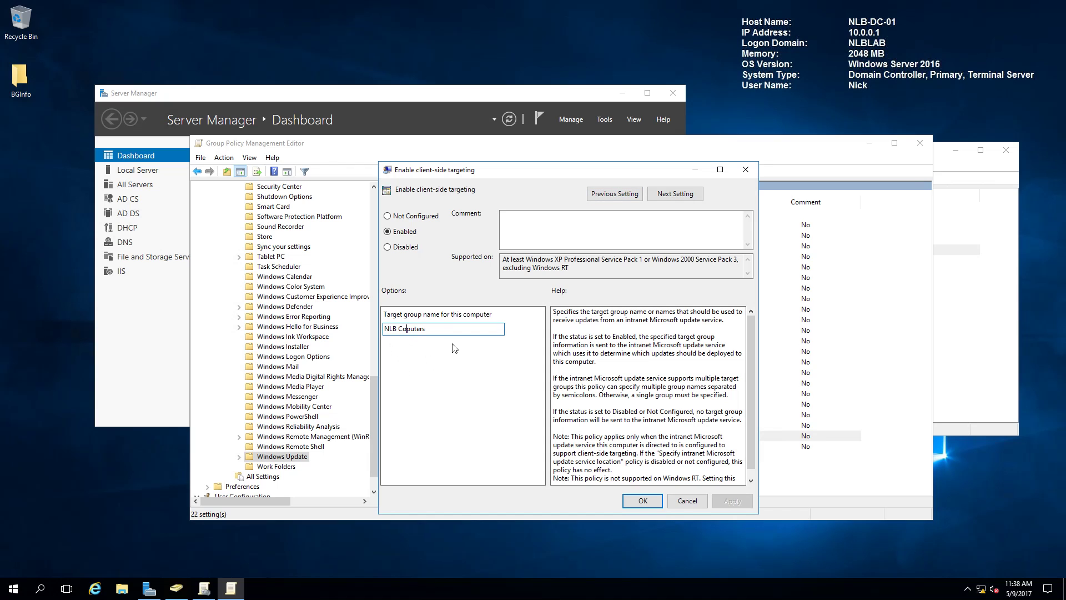
type("m")
left_click(731, 500)
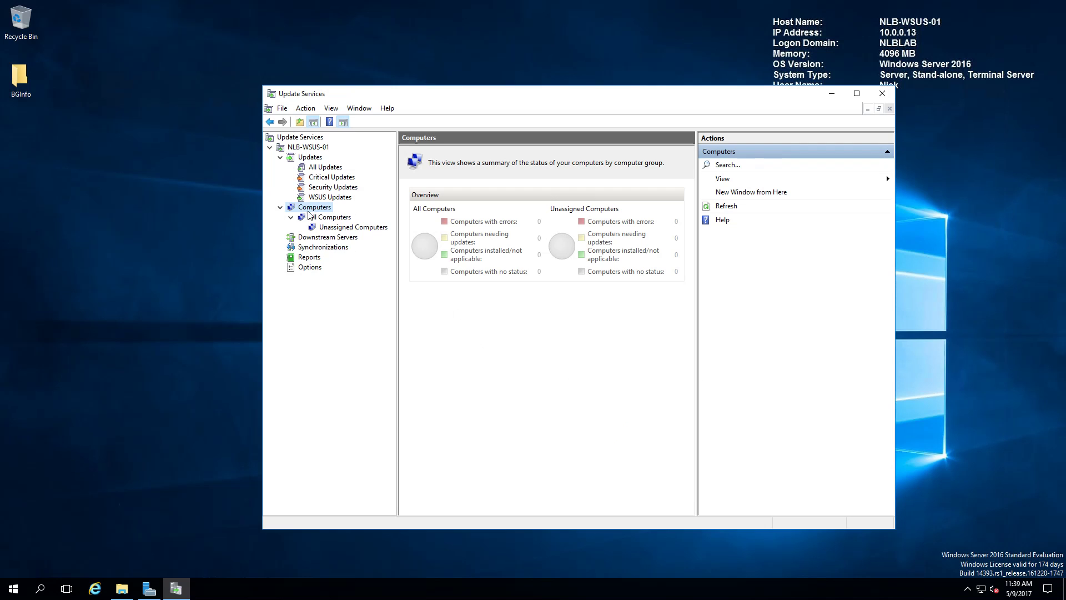
Step: Add a WSUS computer group 'NLB Computers' under All Computers and open its empty list
left_click(328, 217)
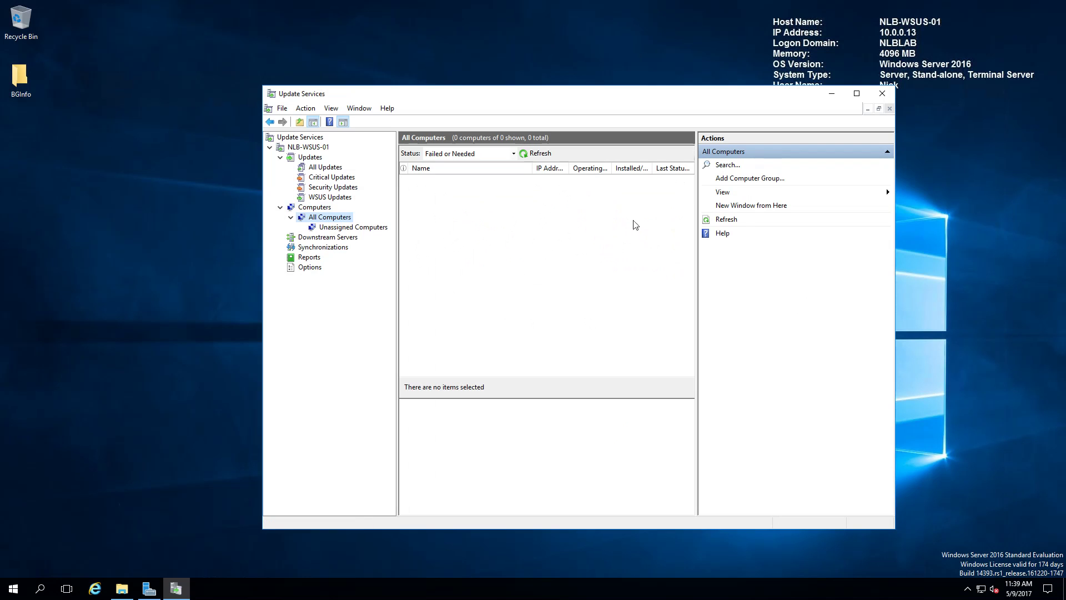
left_click(344, 227)
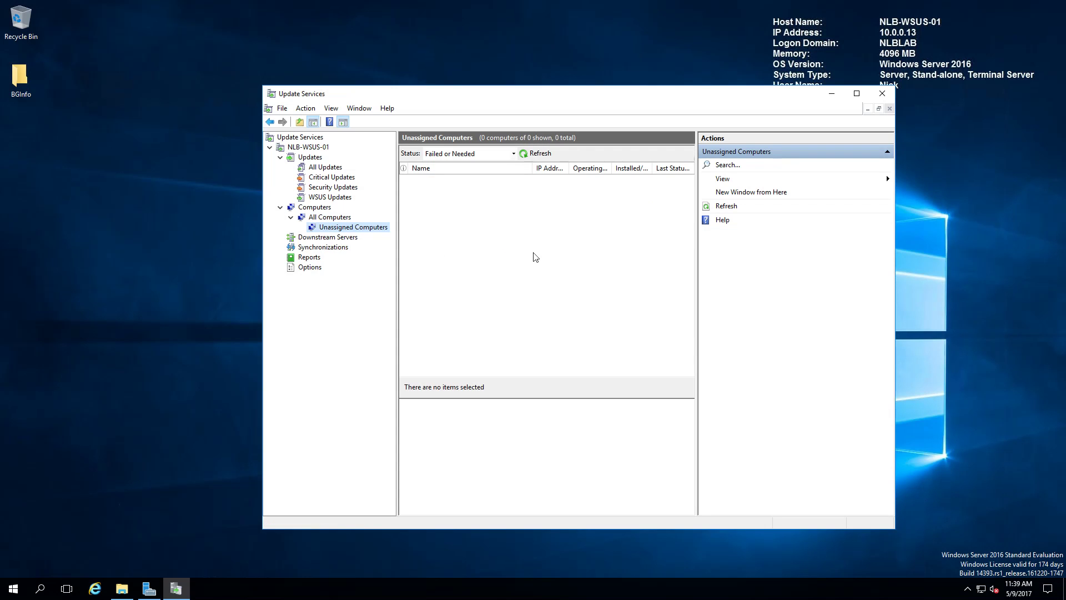
right_click(336, 220)
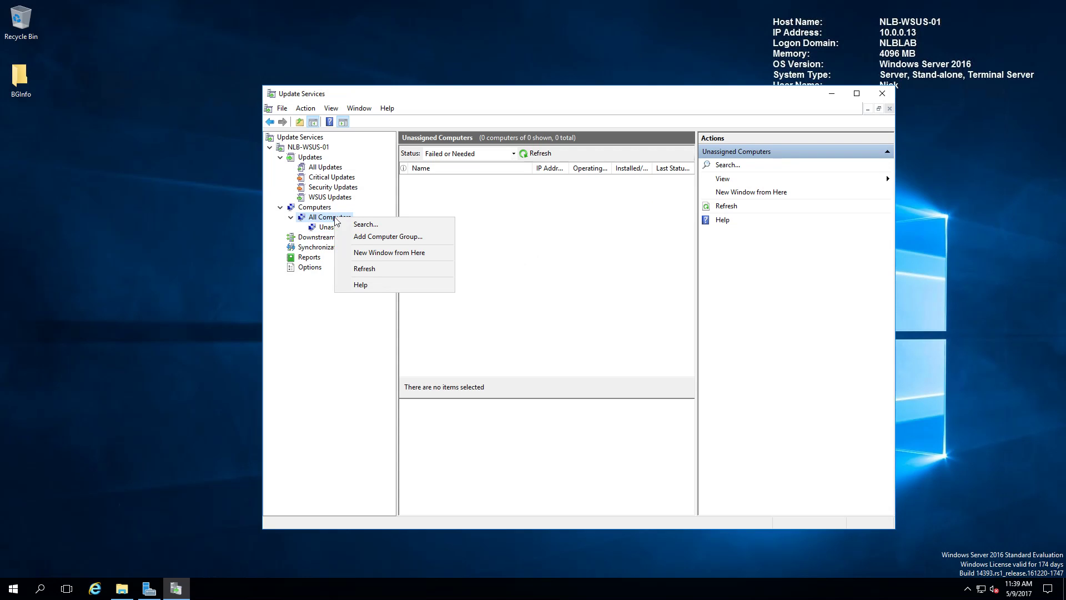
left_click(388, 236)
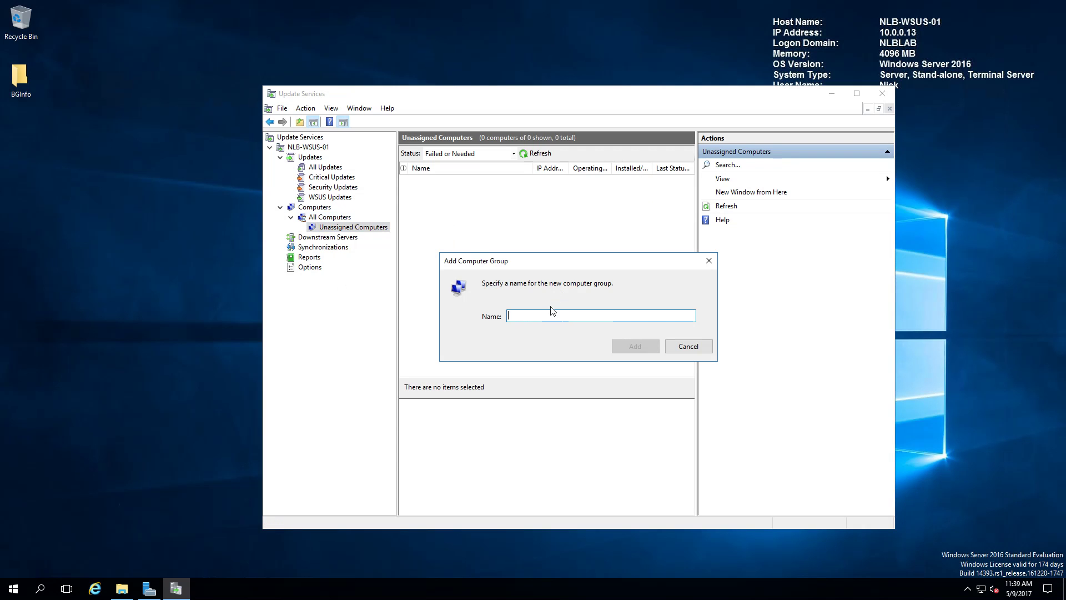
type("N")
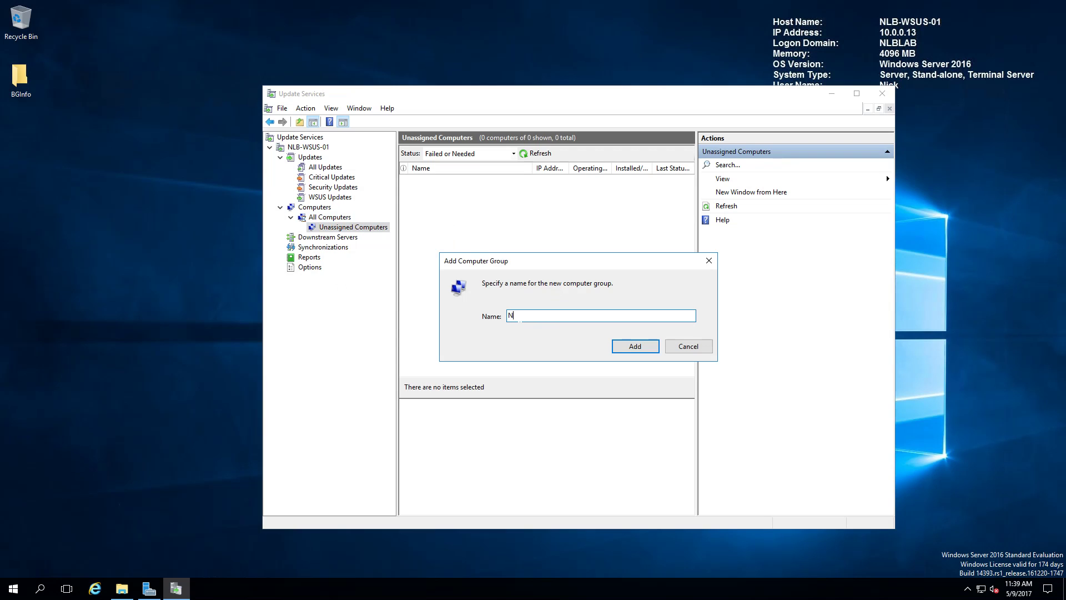
type("LB Computers")
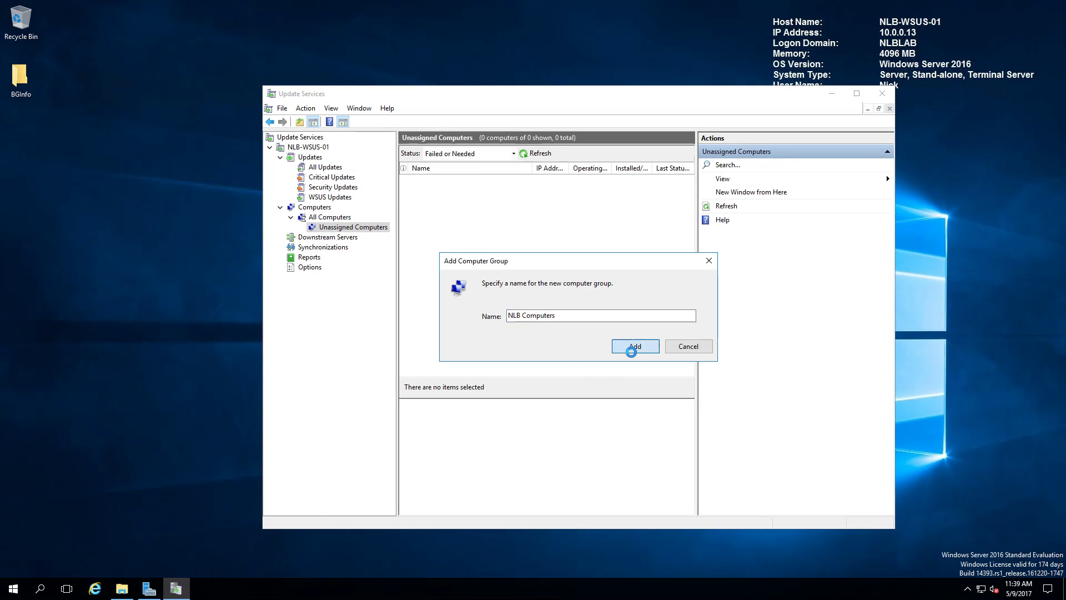
left_click(633, 347)
left_click(348, 238)
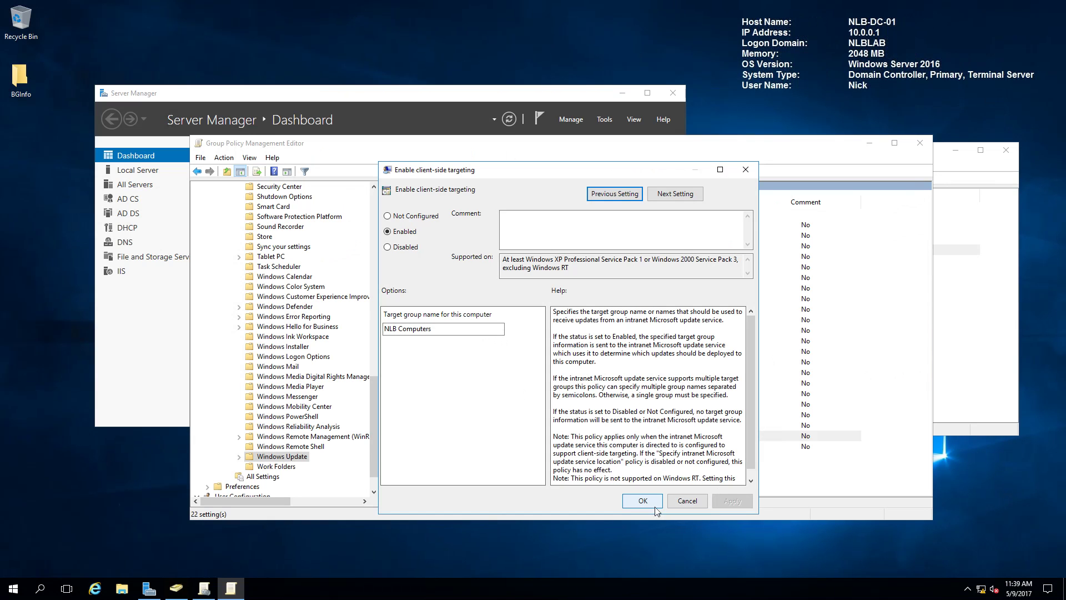
Step: Save the client-side targeting policy and select Specify intranet Microsoft update service location
left_click(643, 500)
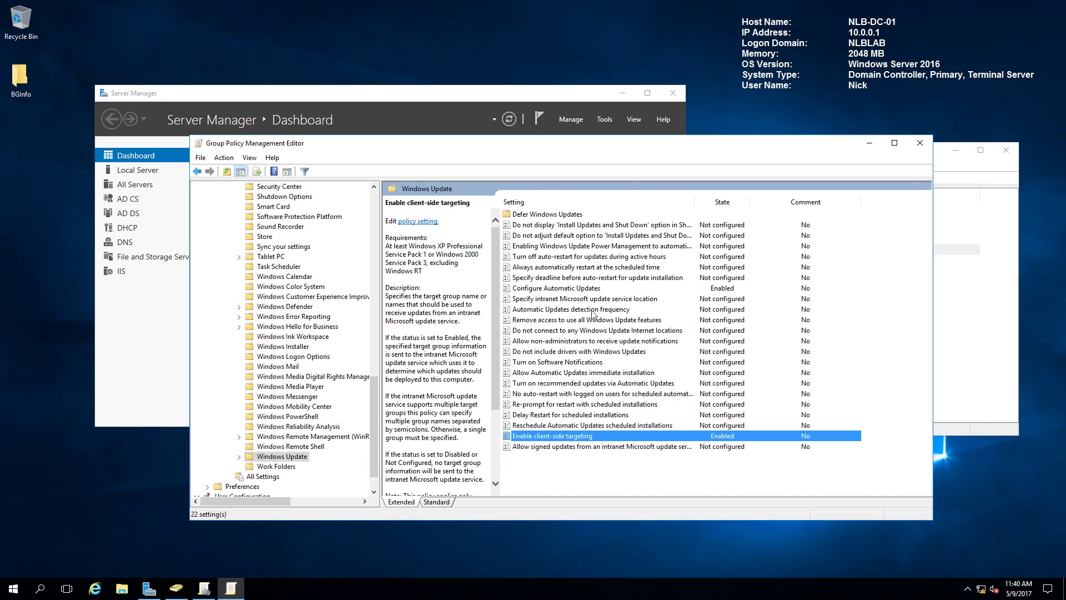
left_click(562, 301)
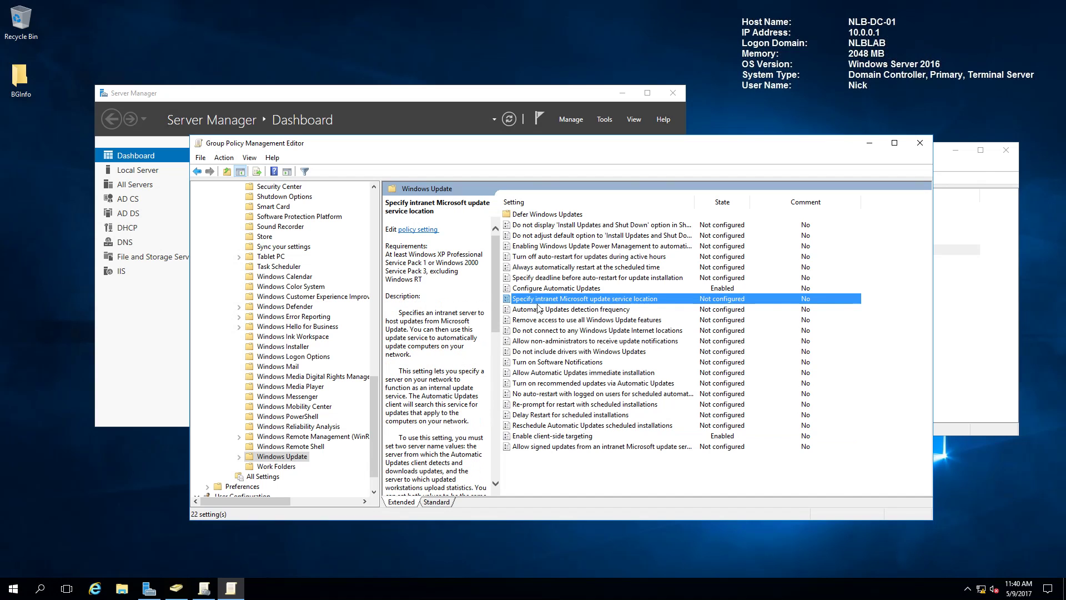
double_click(596, 302)
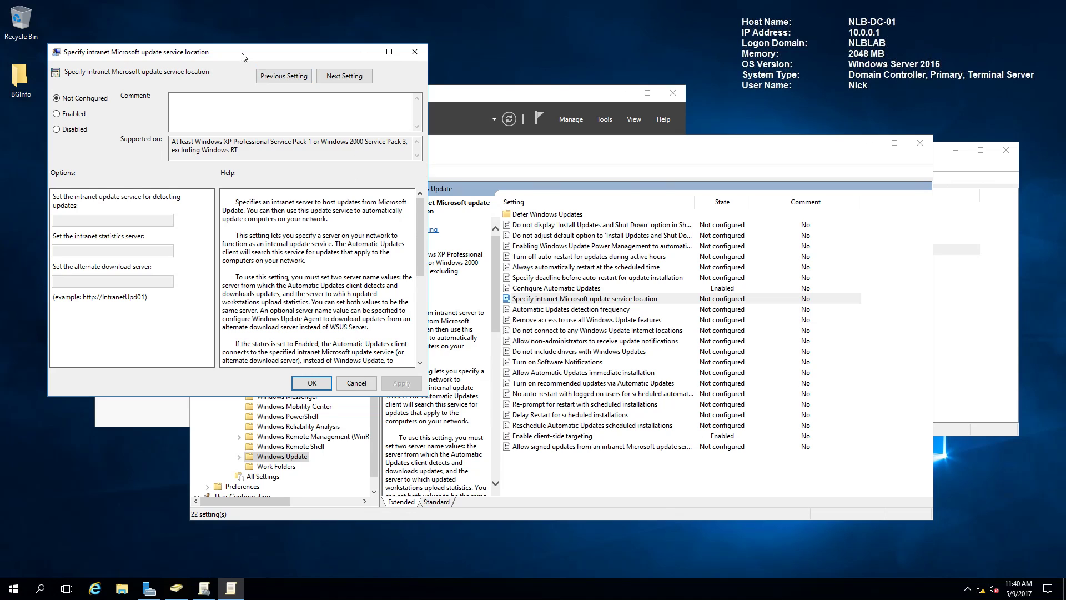
left_click_drag(584, 177, 596, 178)
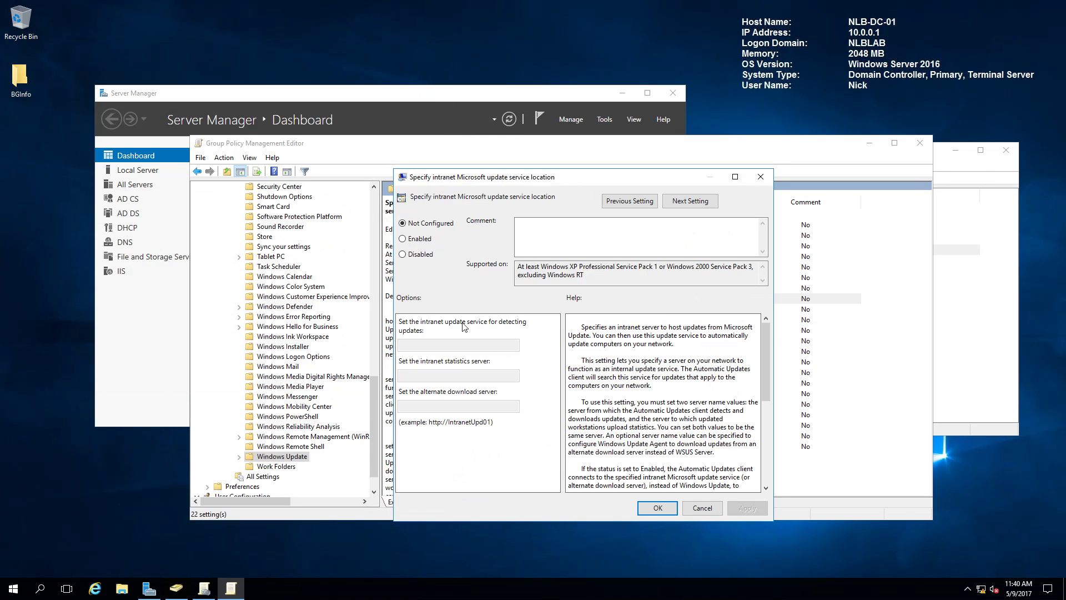
left_click(402, 239)
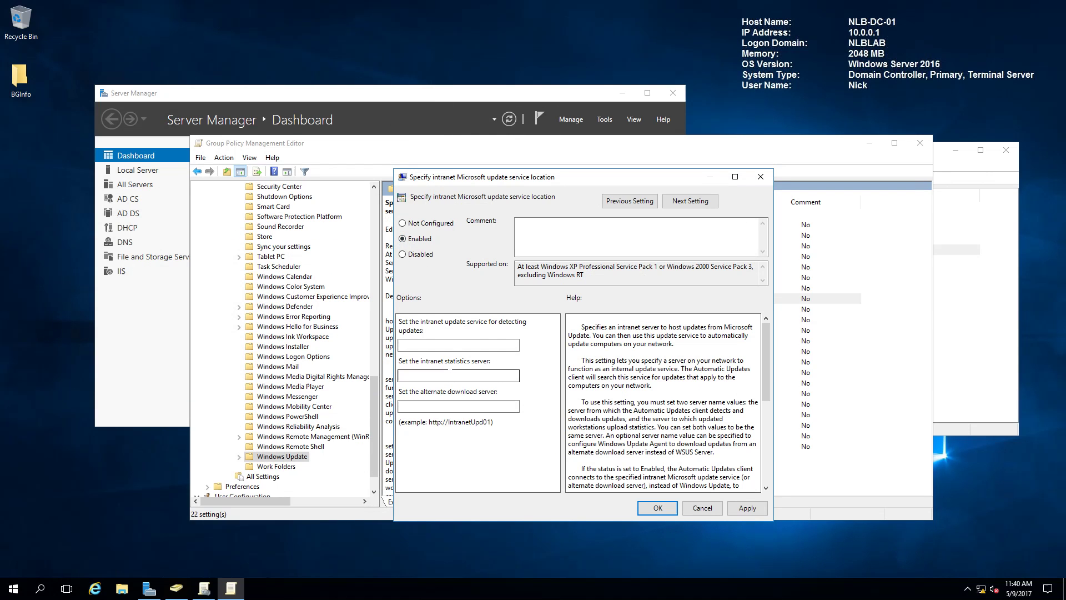
left_click(456, 345)
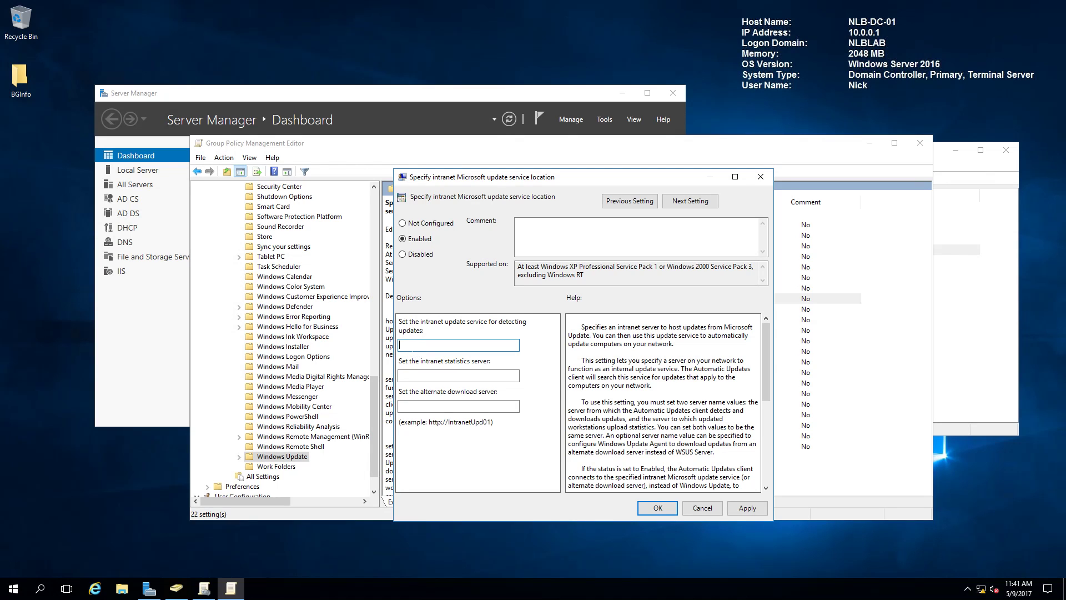
type("h")
type("/")
type("nlb-wsus-01:8530")
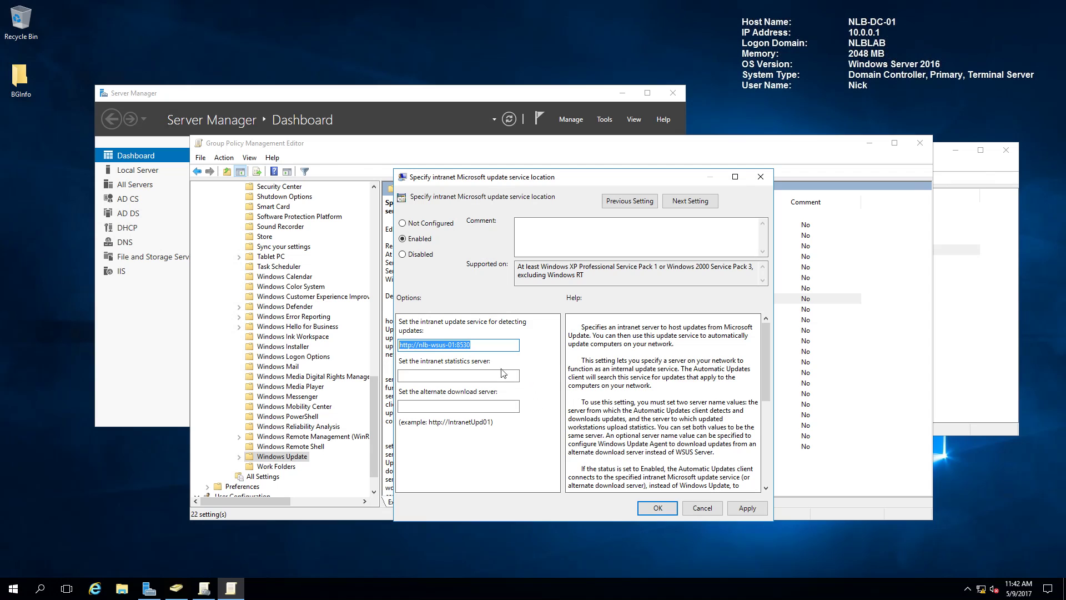
left_click(504, 375)
key("ctrl+v")
key("Tab")
key("ctrl+v")
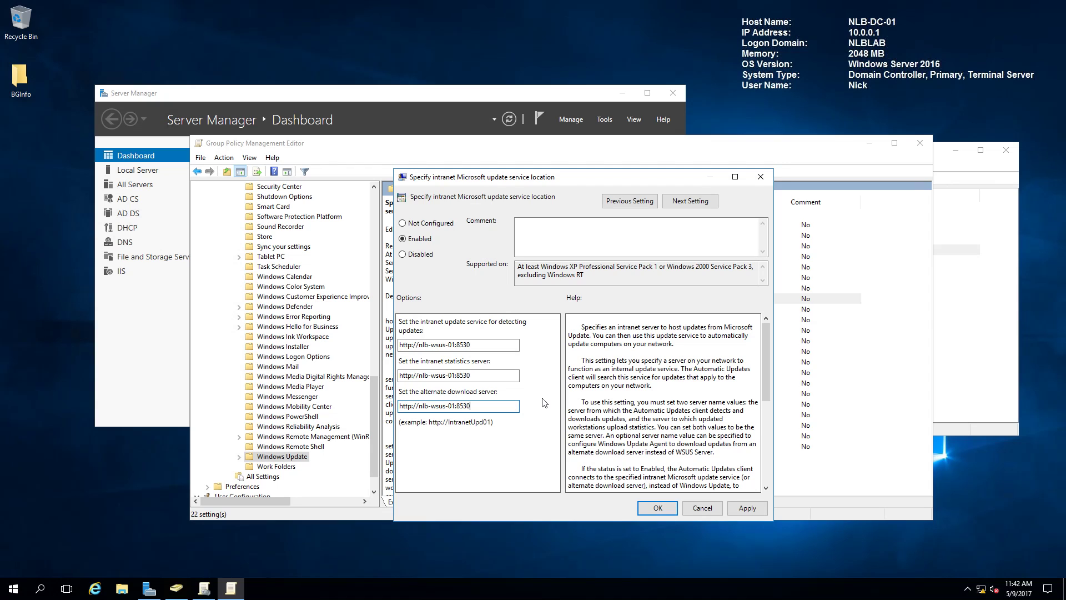
left_click(747, 508)
left_click(644, 507)
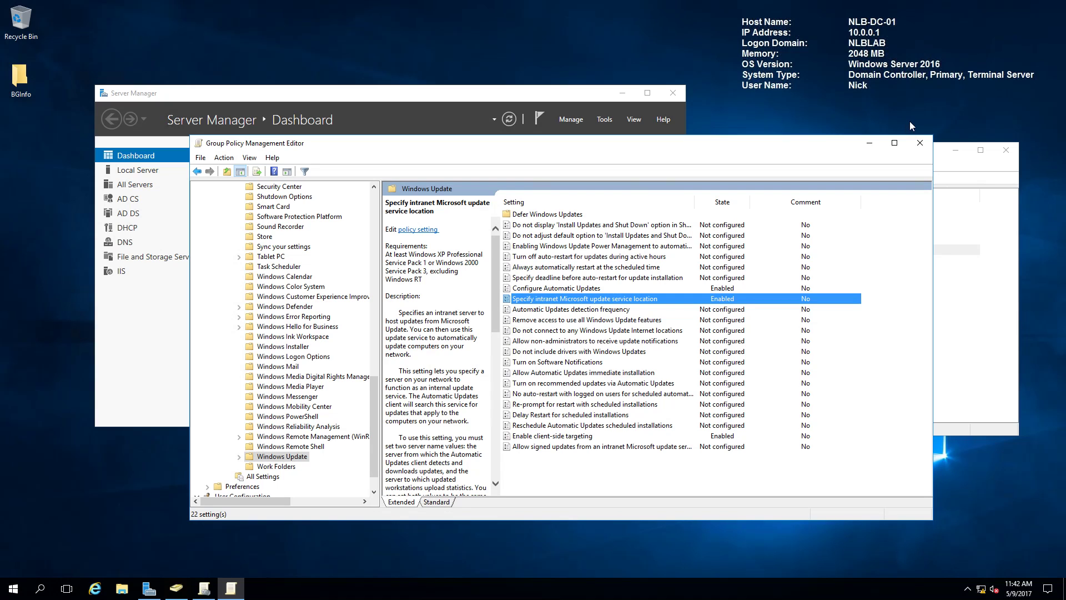
Step: Close the Group Policy Management Editor, minimize Server Manager and bring Group Policy Management forward
left_click(920, 142)
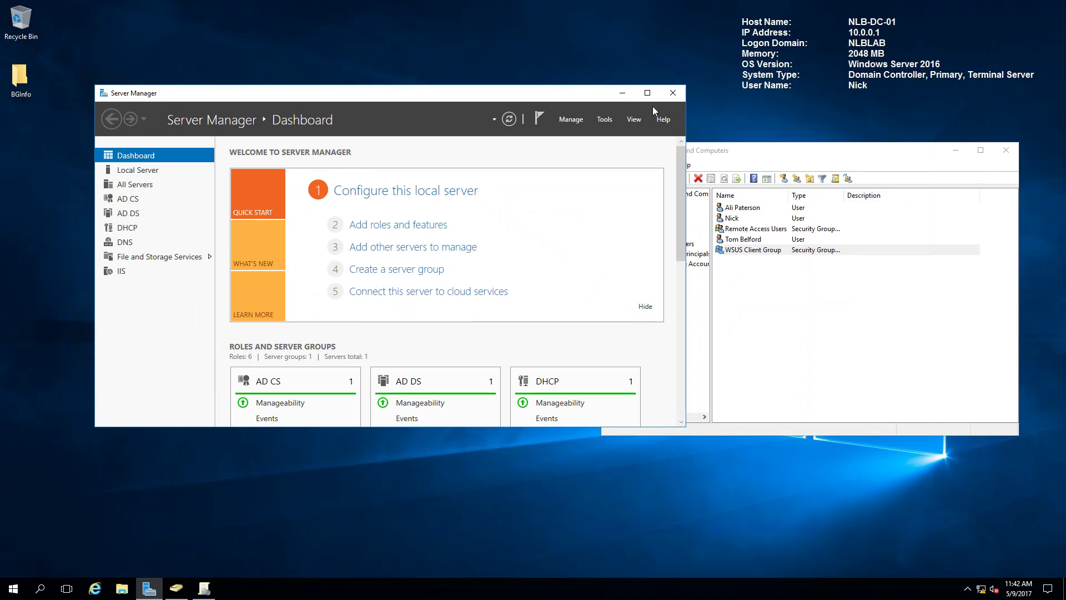
left_click(621, 92)
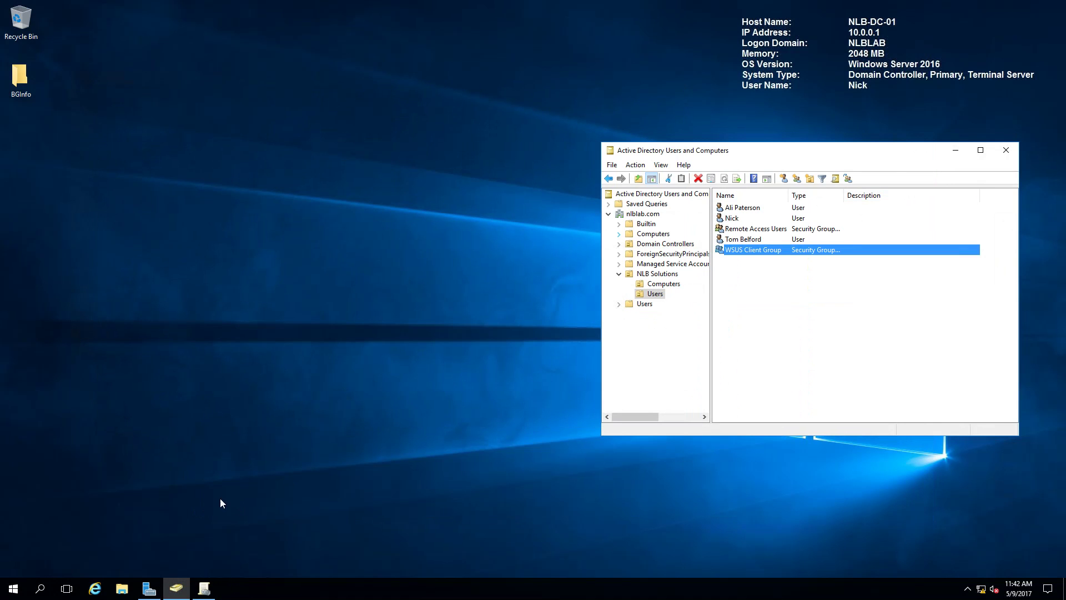
left_click(204, 588)
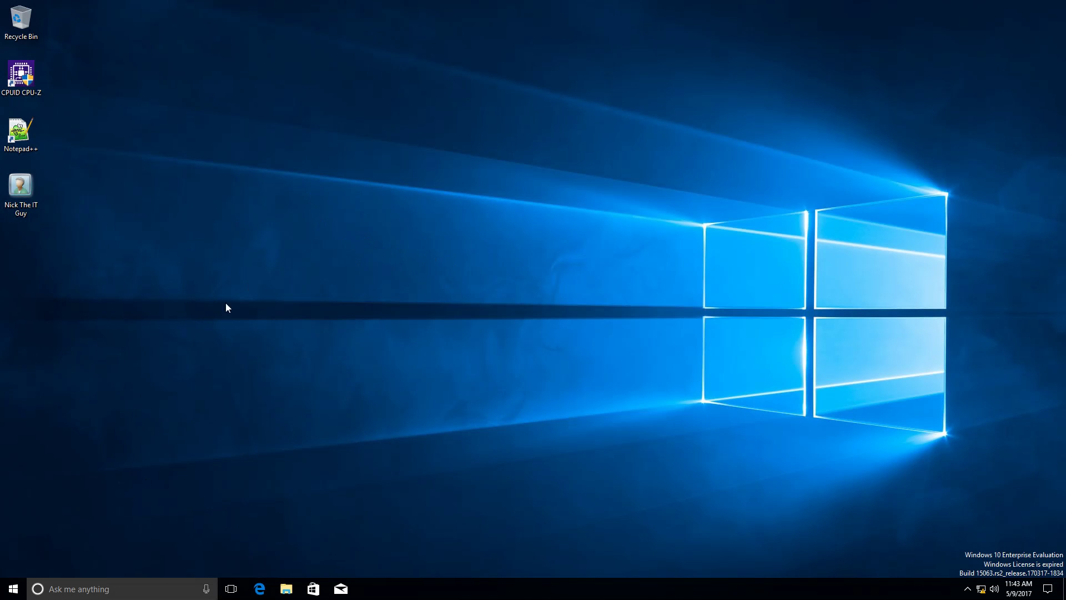
Step: Search the Start menu for 'cmd' and choose to run Command Prompt as administrator
left_click_drag(139, 310, 30, 83)
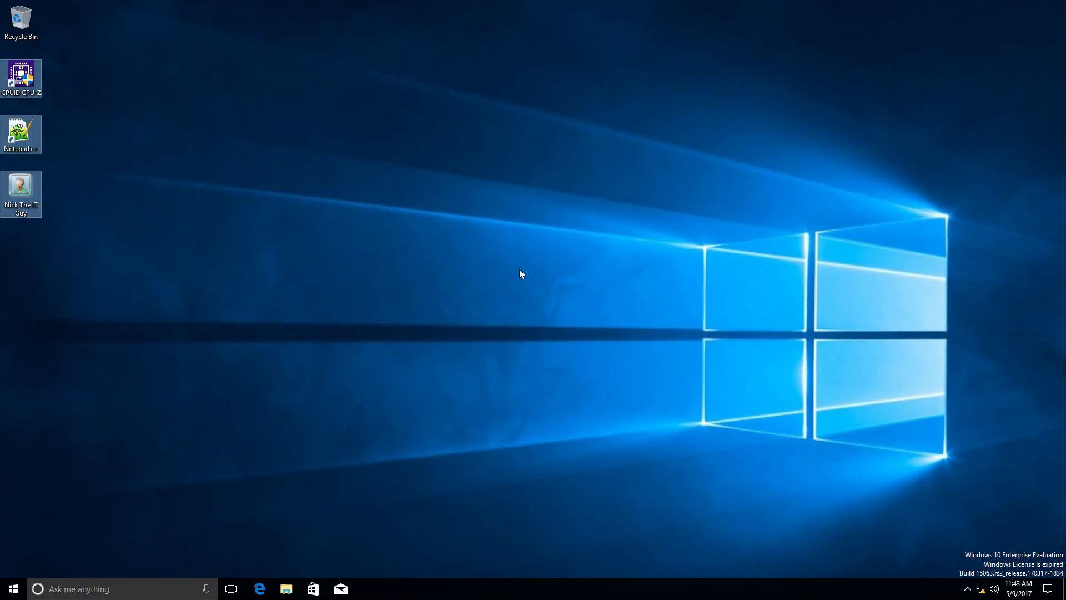
left_click(520, 269)
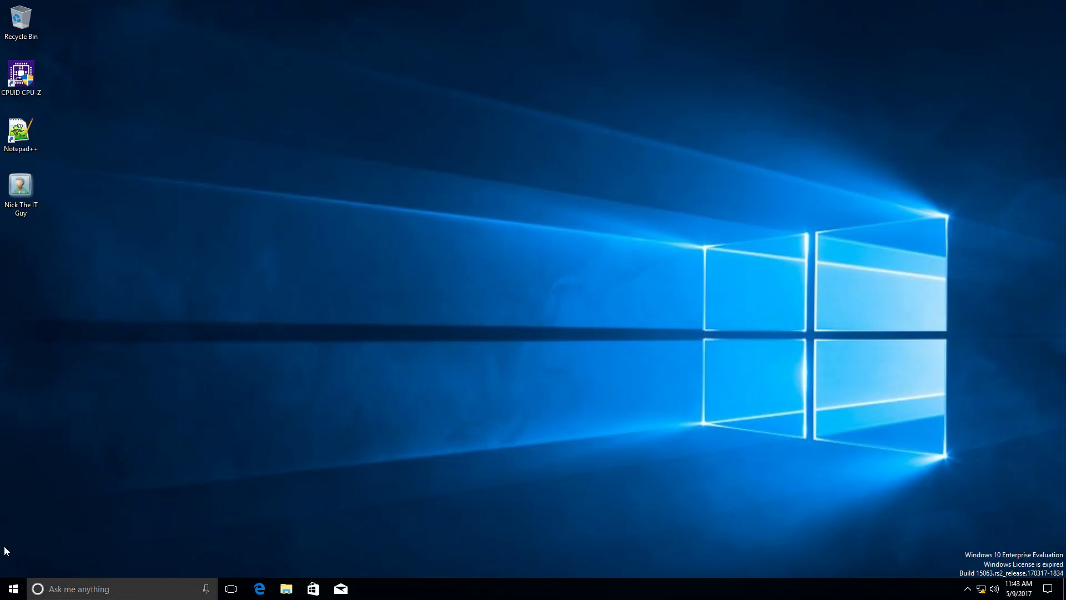
right_click(15, 592)
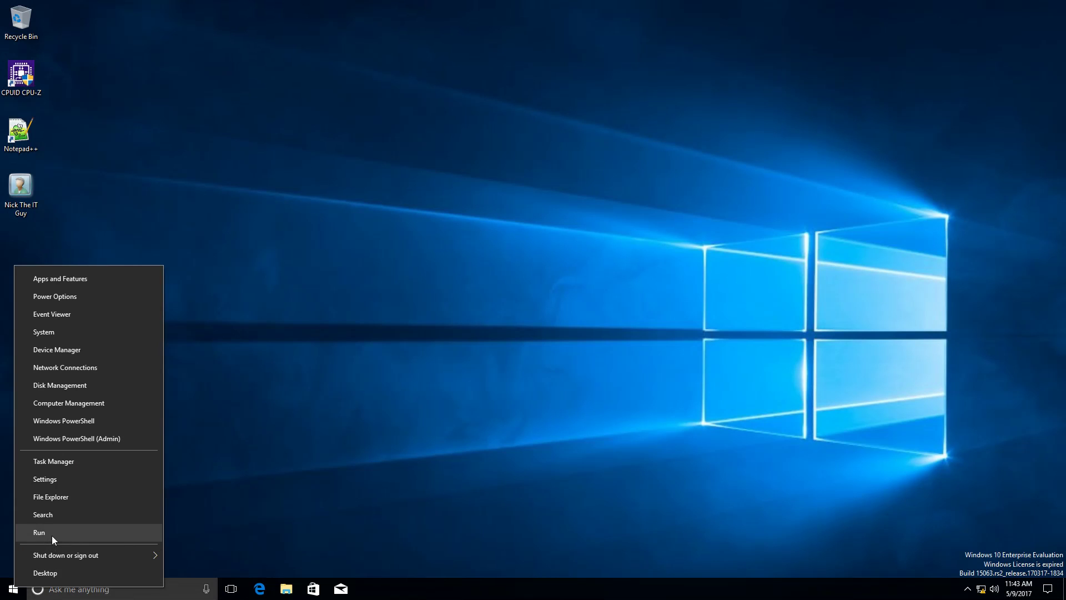
left_click(11, 592)
key("super")
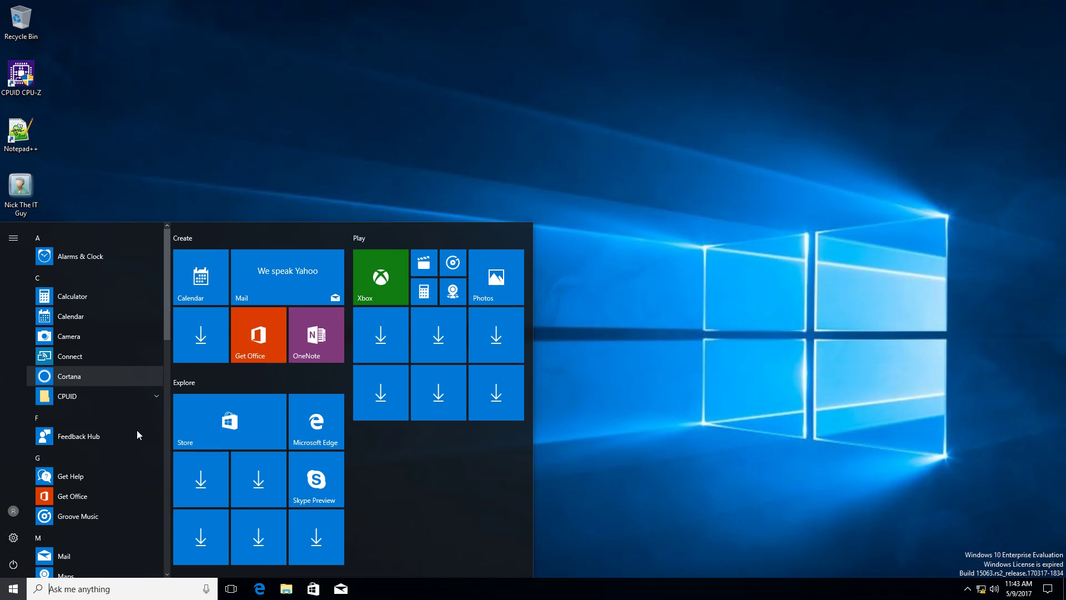
type("cn")
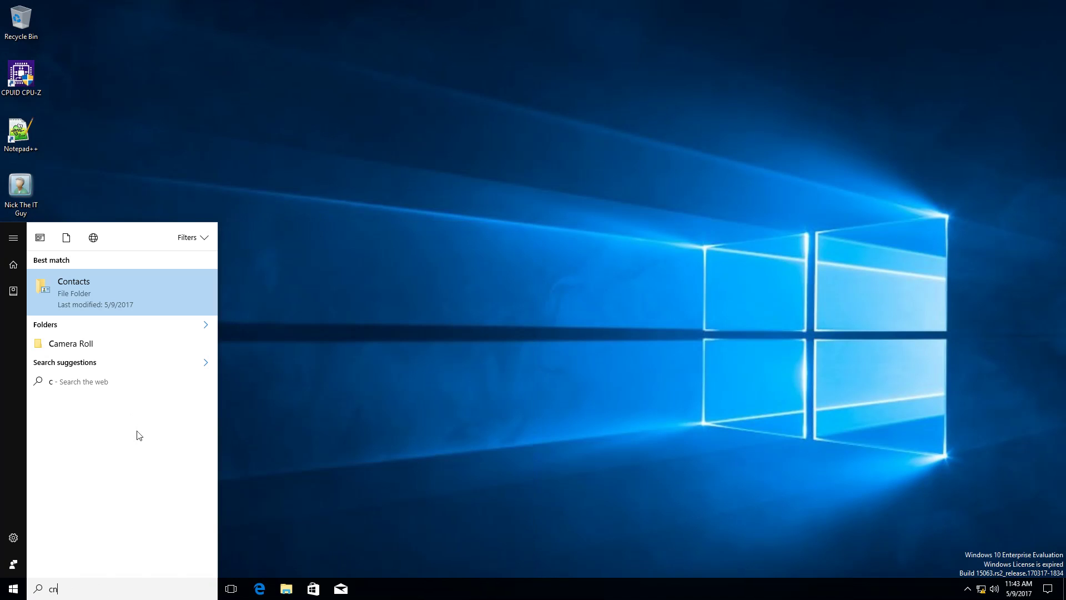
type("d")
key("BackSpace")
key("BackSpace")
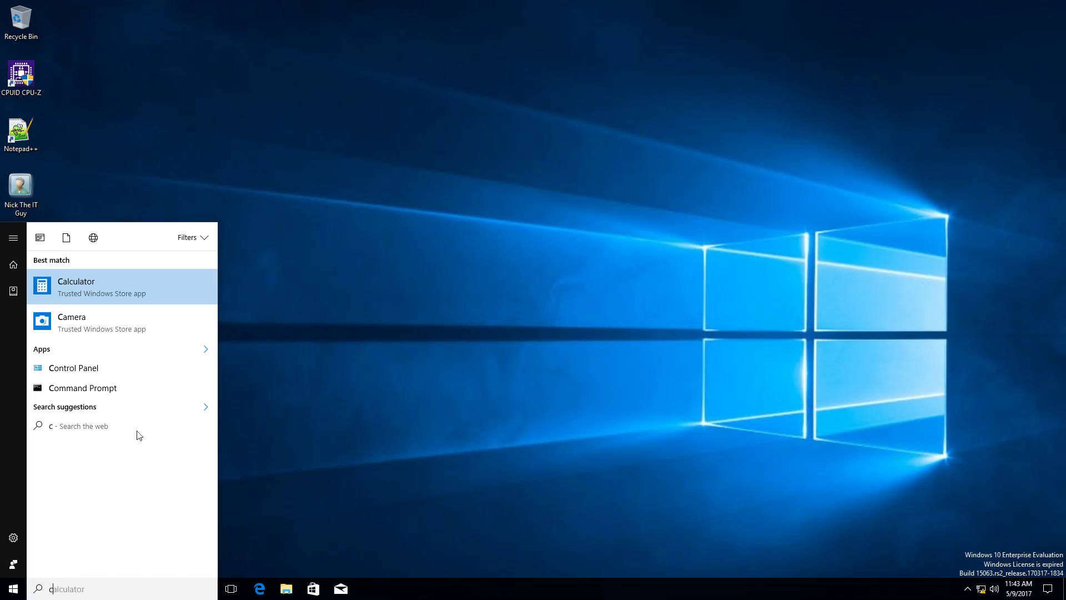
type("md")
right_click(101, 288)
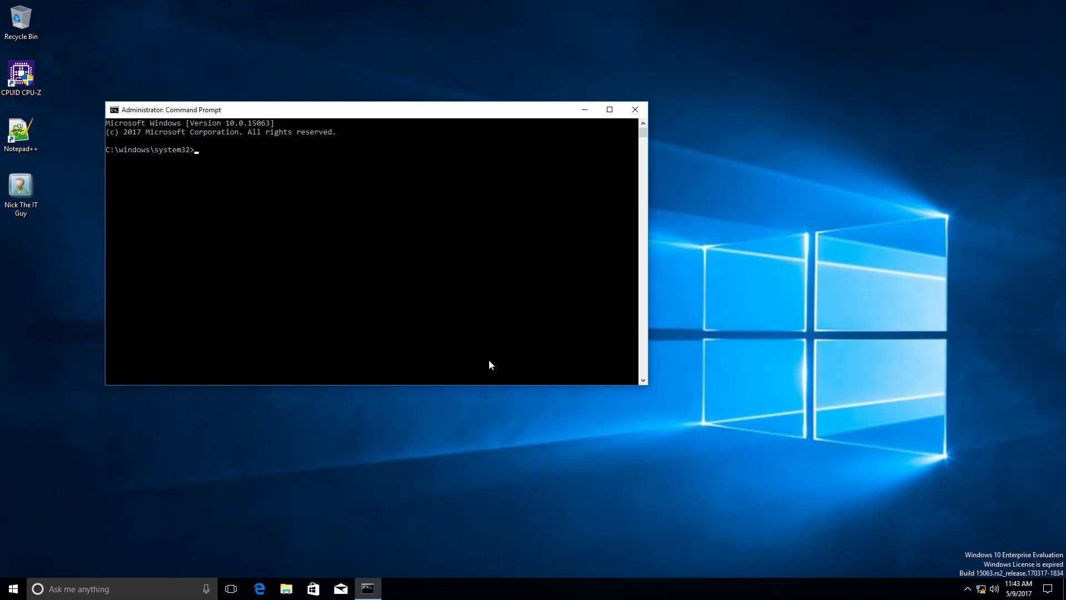
Step: Centre the Command Prompt window and run wuauclt.exe /detectnow to trigger update detection
left_click_drag(325, 111, 479, 189)
left_click(413, 238)
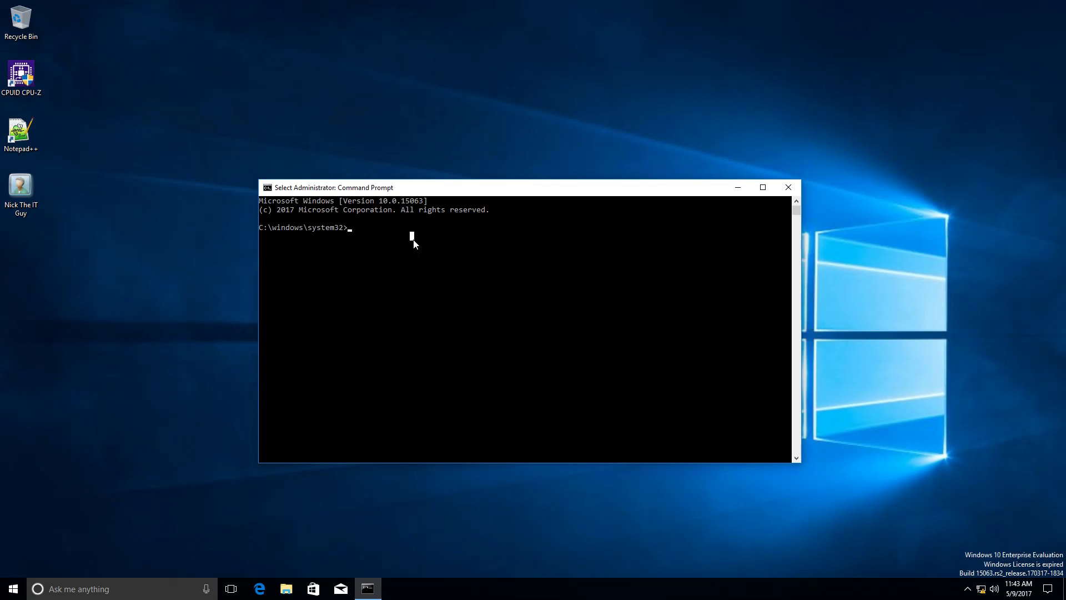
key("Escape")
type("wuauclt.exe /detecnow")
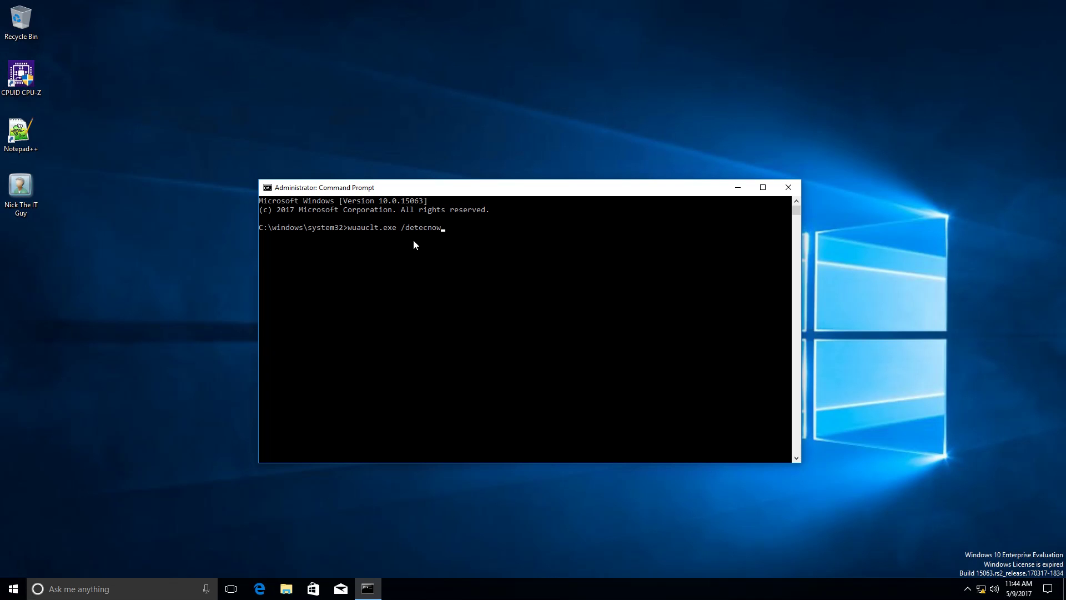
key("Return")
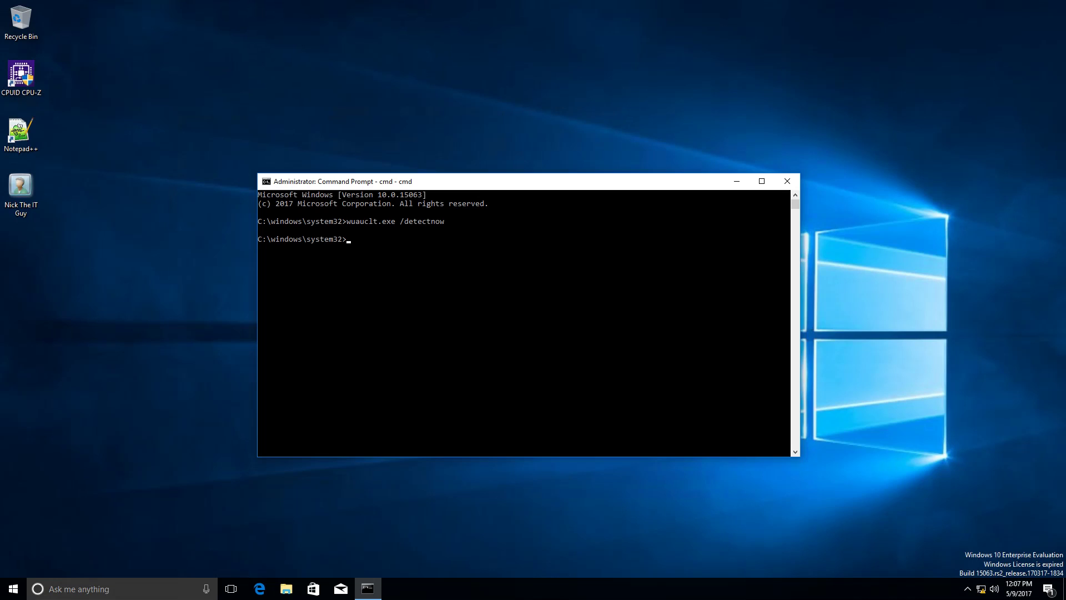
Step: Run gpupdate /force to refresh Group Policy on the client
left_click(491, 273)
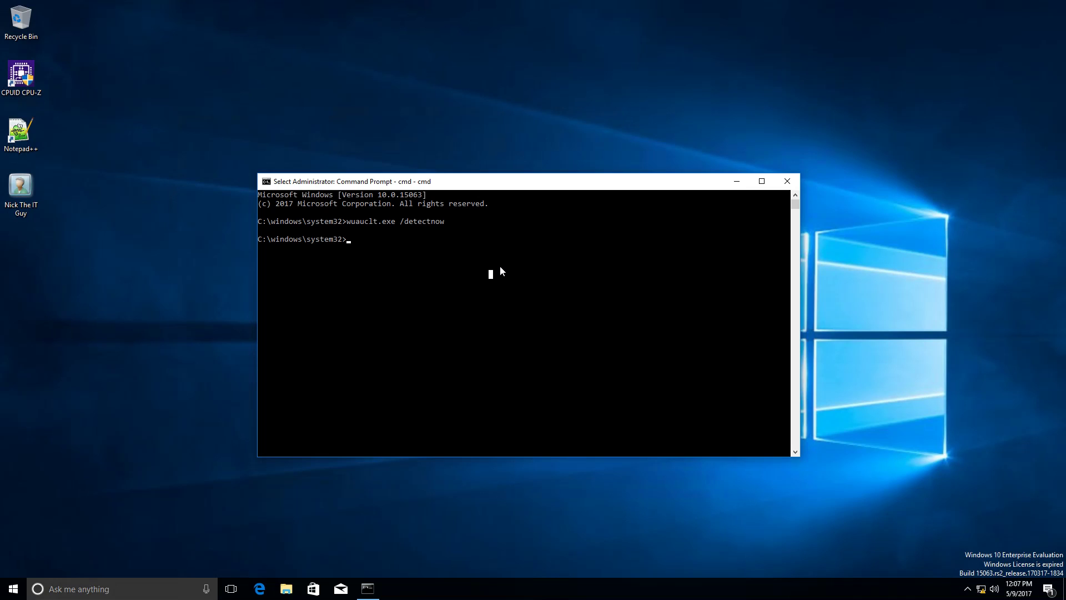
key("Escape")
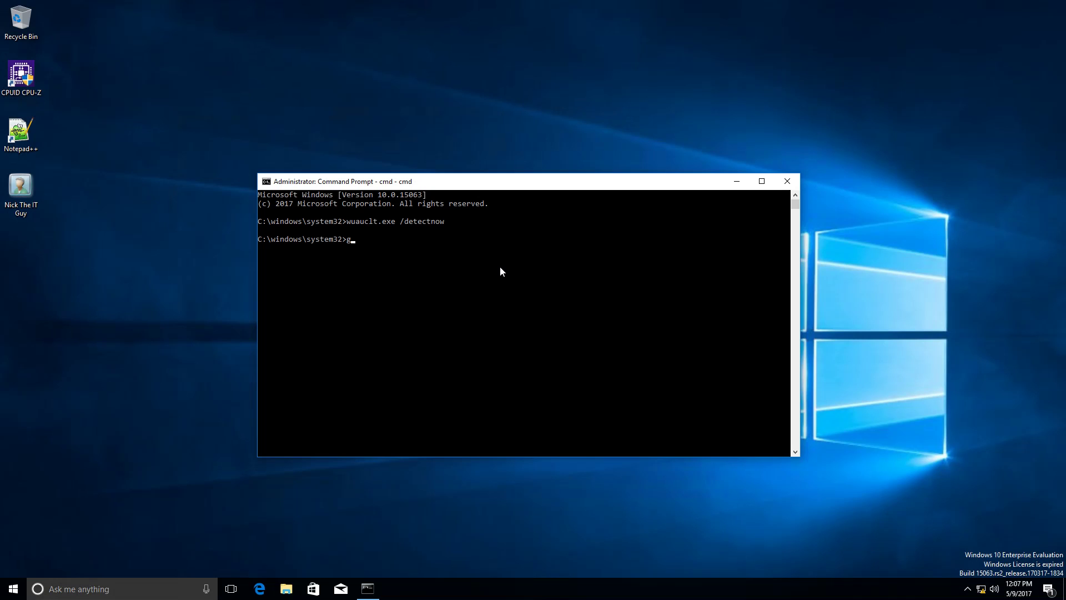
type("gpupdate /force")
key("Return")
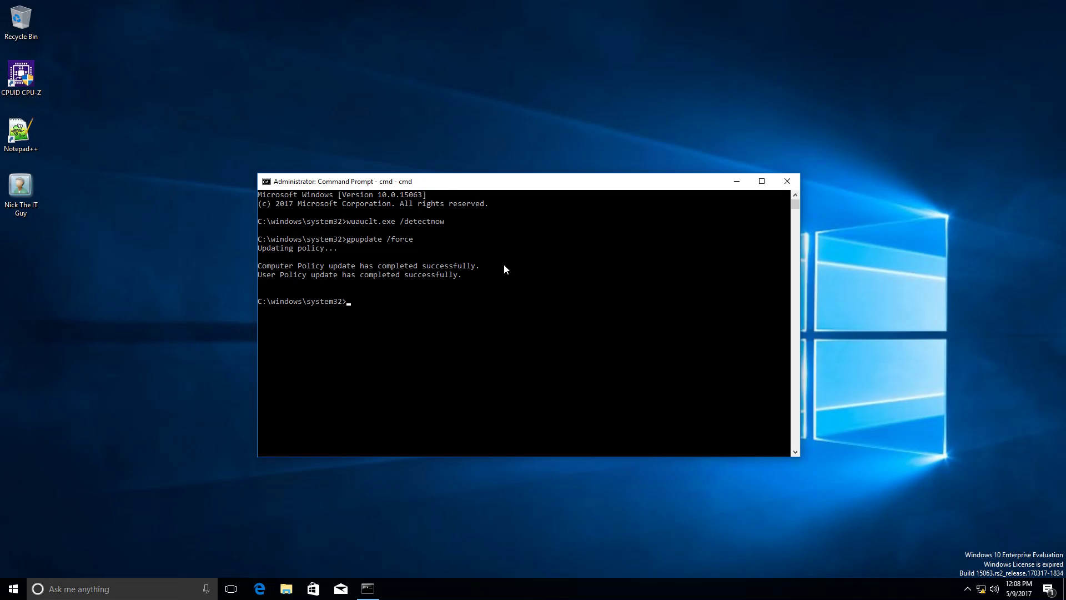
Step: Run gpresult /r and check that WSUS Clients is among the applied computer GPOs
type("gpresult /r")
key("Return")
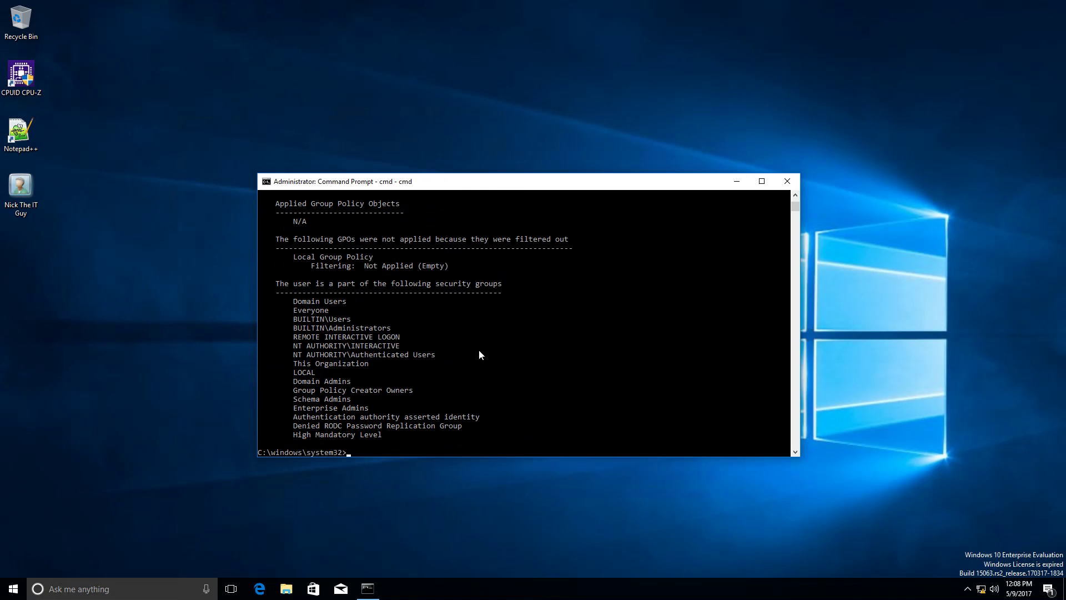
scroll(482, 354, "up", 15)
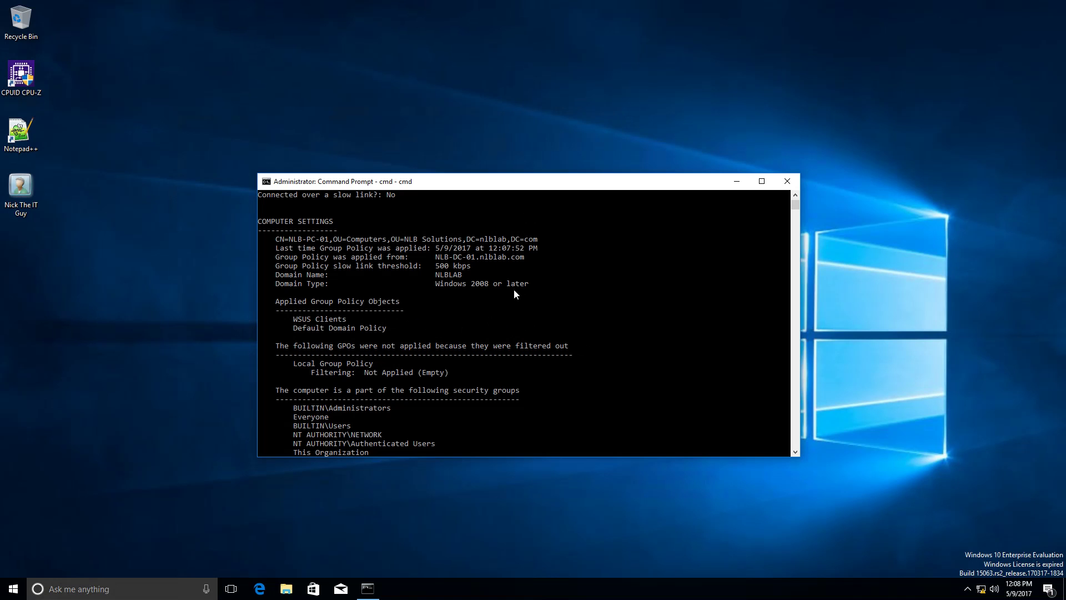
scroll(517, 326, "down", 5)
scroll(516, 328, "up", 13)
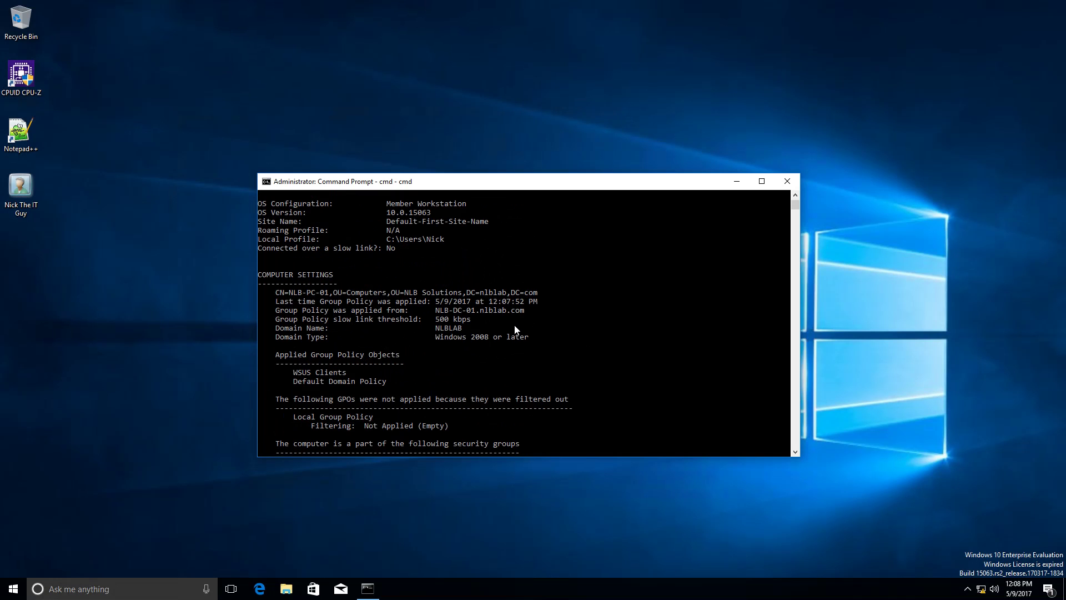
scroll(514, 329, "up", 2)
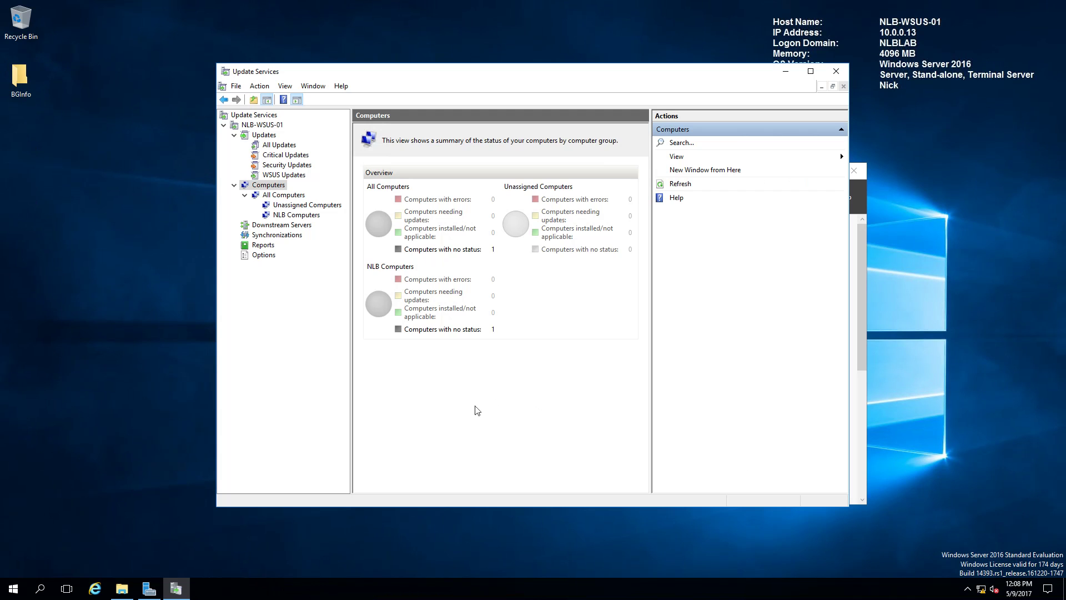
Step: Select nlb-pc-01 in the NLB Computers group and refresh the list
left_click(296, 216)
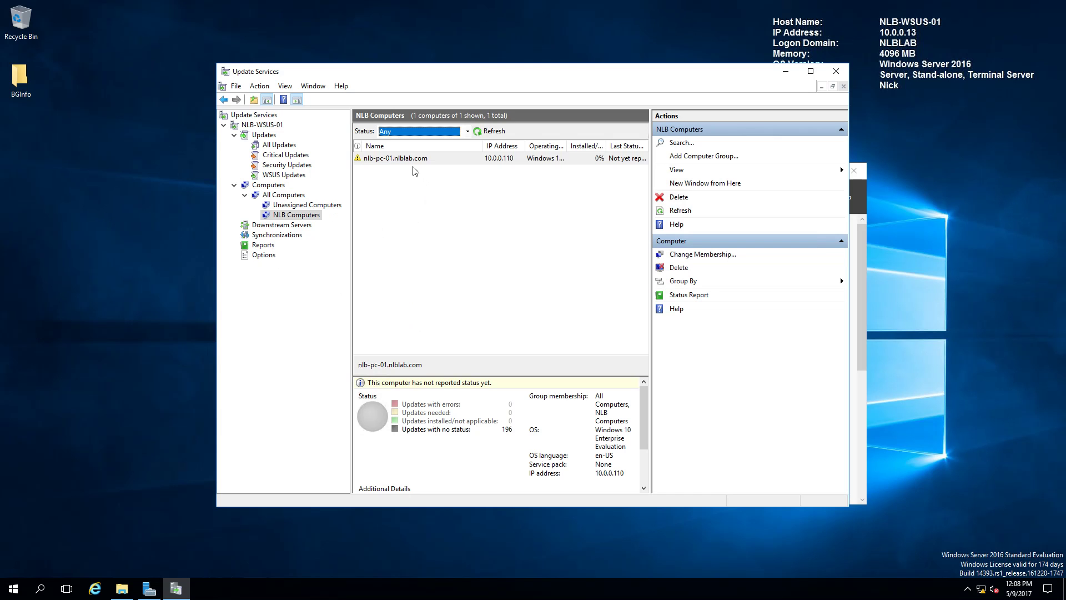
left_click(394, 160)
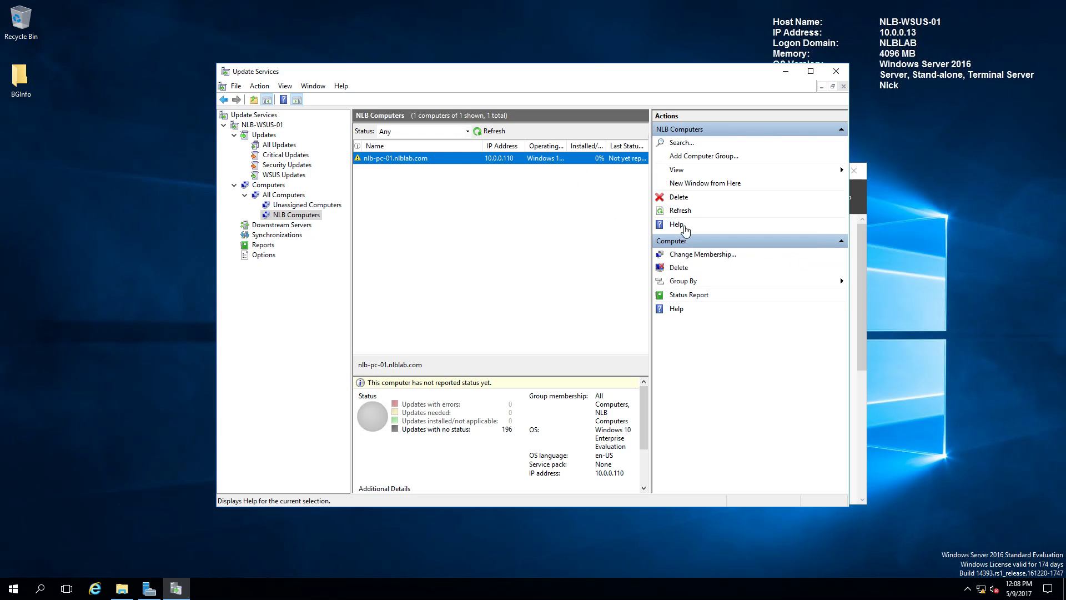
left_click(685, 211)
Step: Check the Synchronizations history, then return to NLB Computers and refresh again
left_click(284, 238)
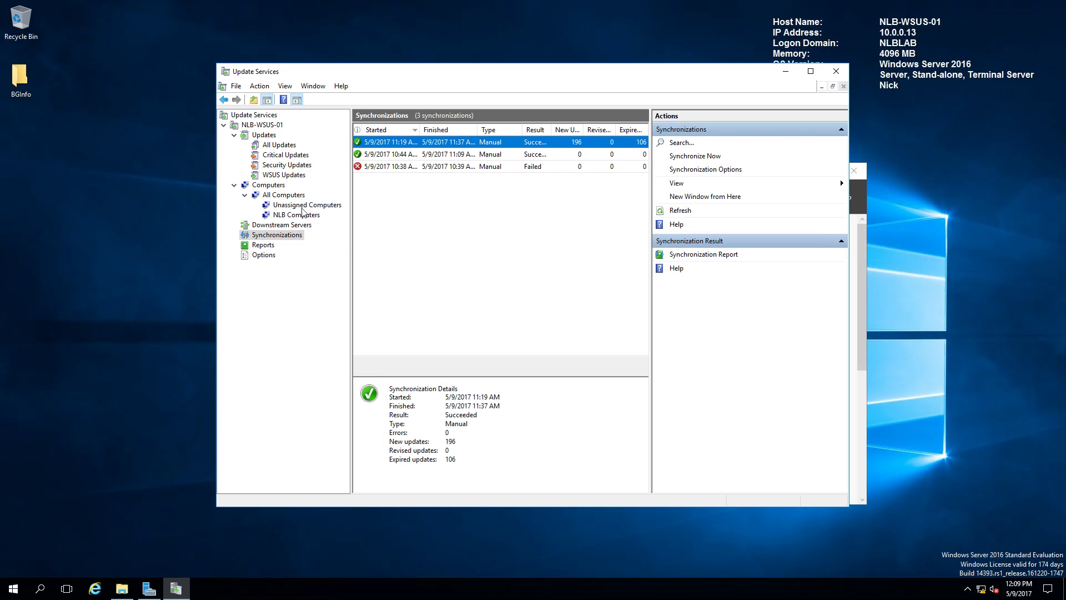
left_click(304, 214)
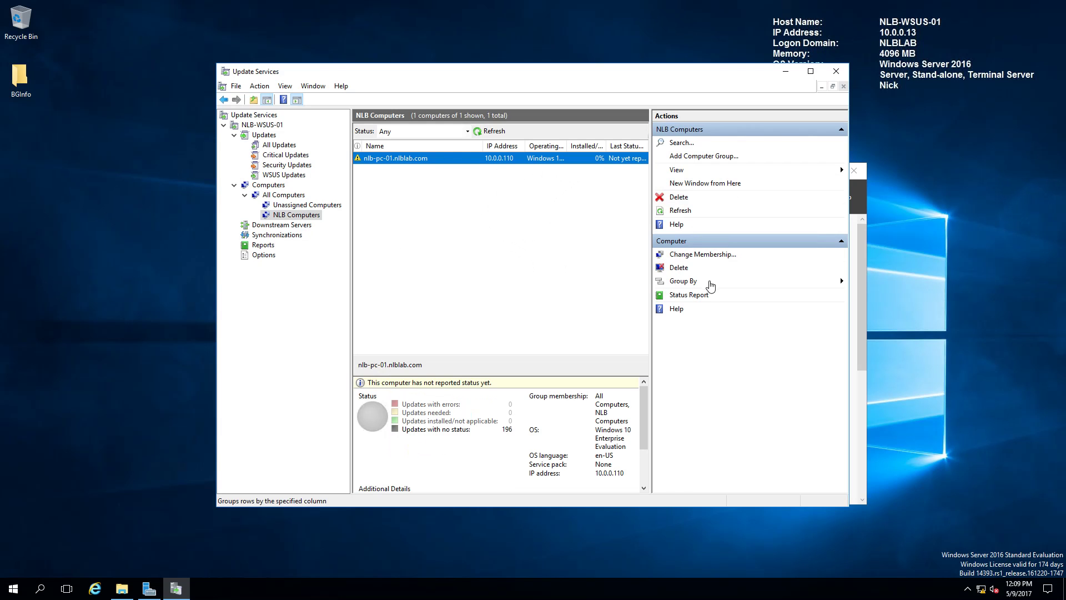
left_click(680, 210)
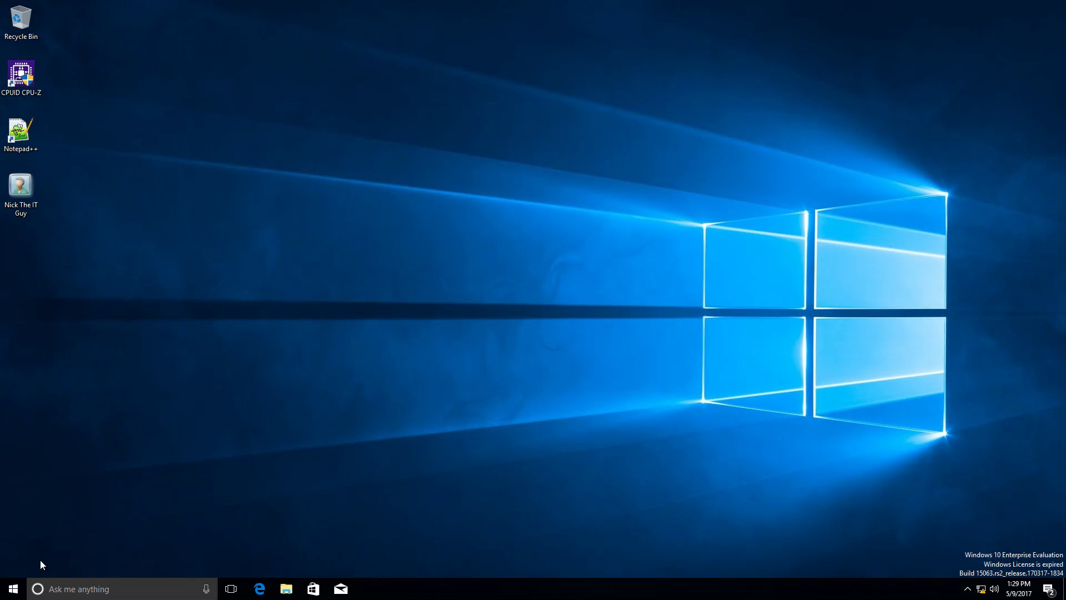
Step: Go to Settings > Update & security > Windows Update on the client
right_click(15, 589)
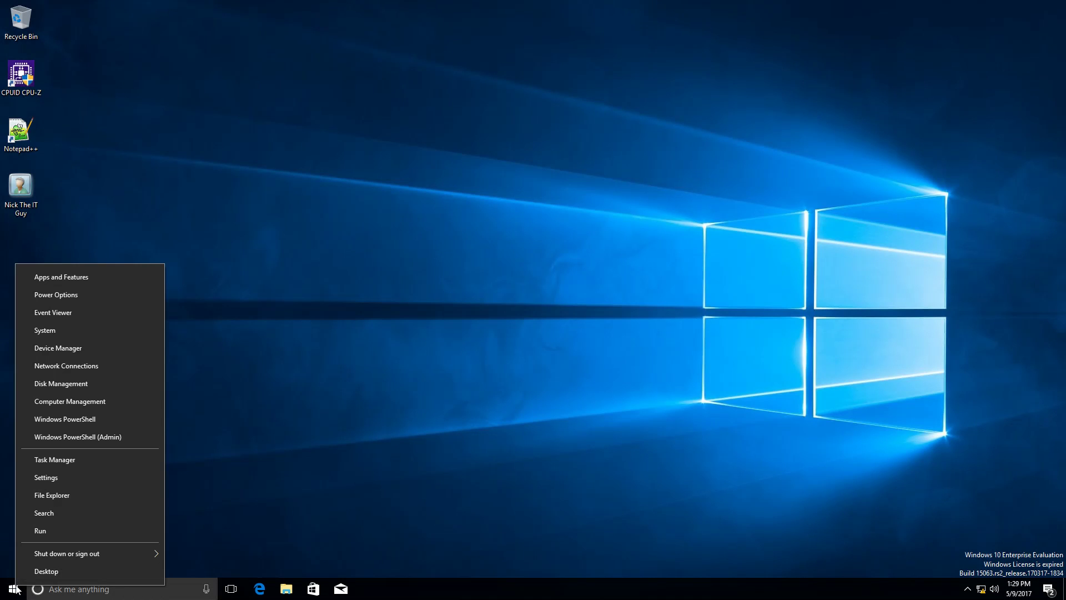
key("Escape")
left_click(14, 588)
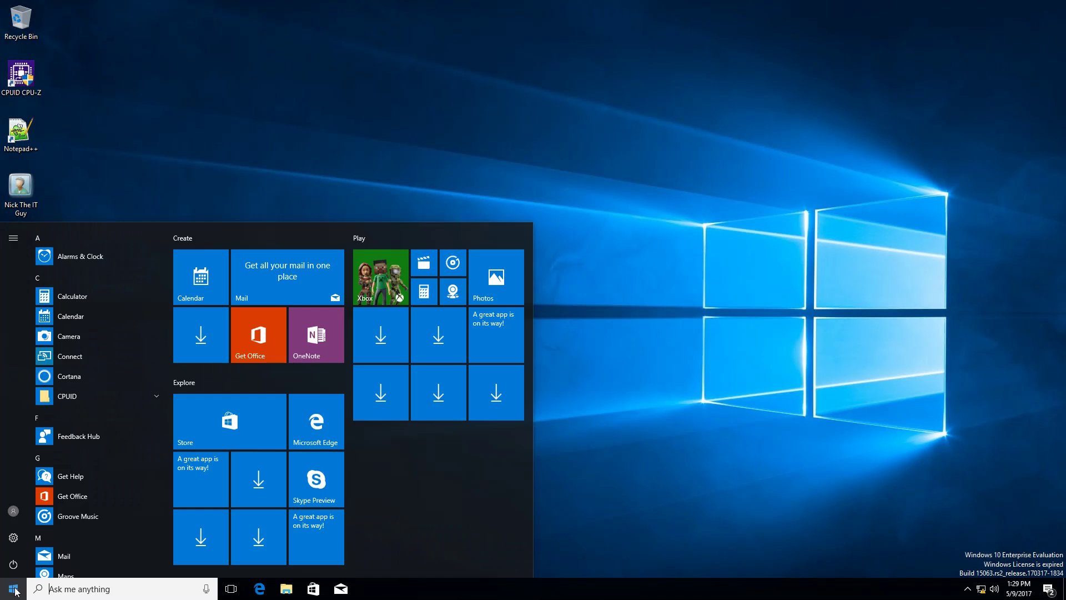
left_click(13, 538)
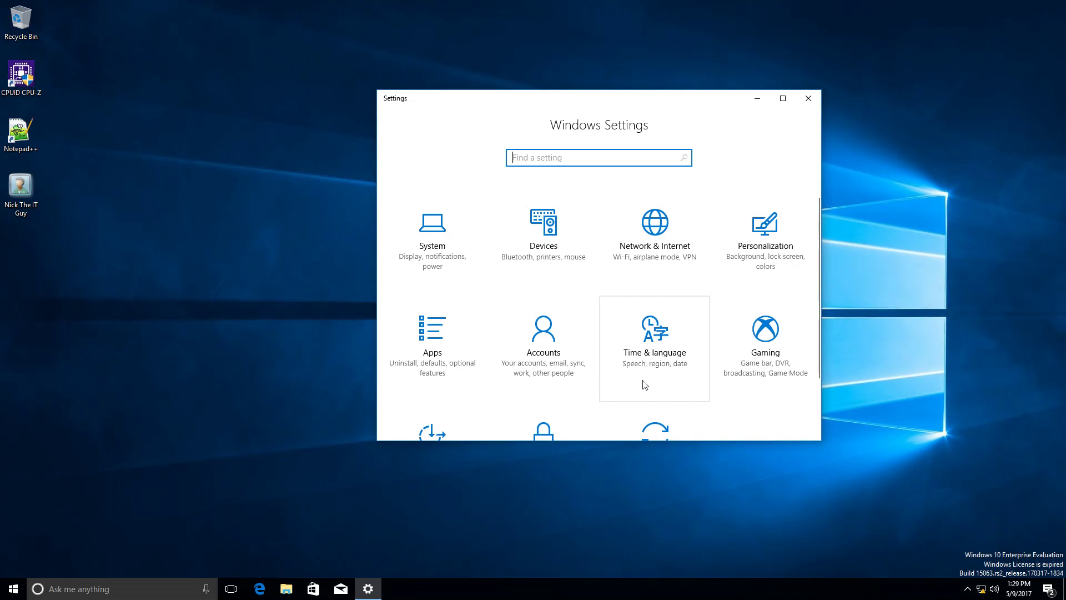
scroll(650, 378, "down", 2)
left_click(657, 376)
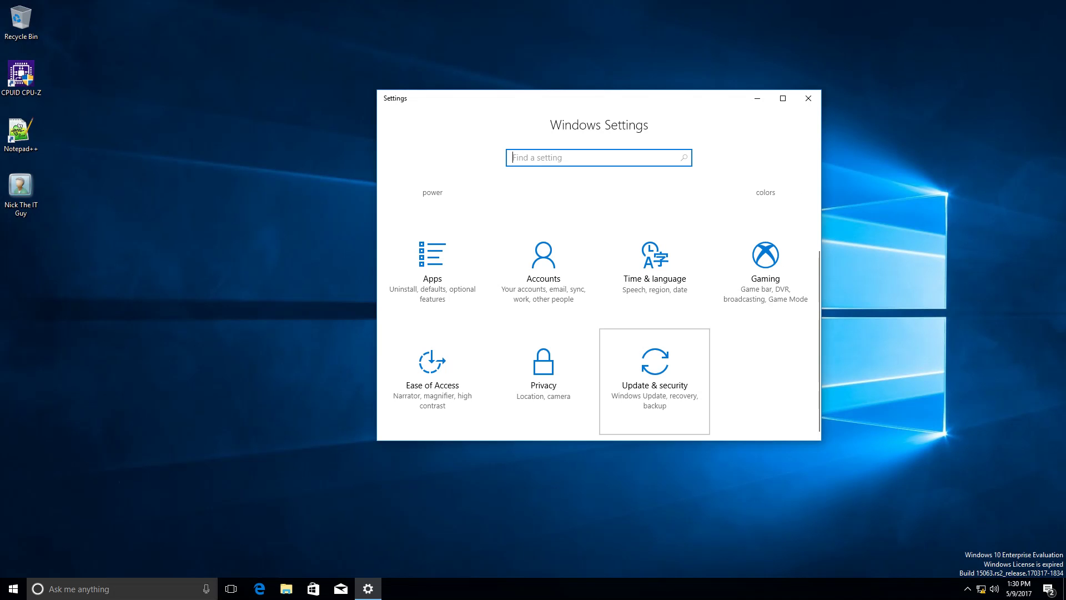
left_click(654, 381)
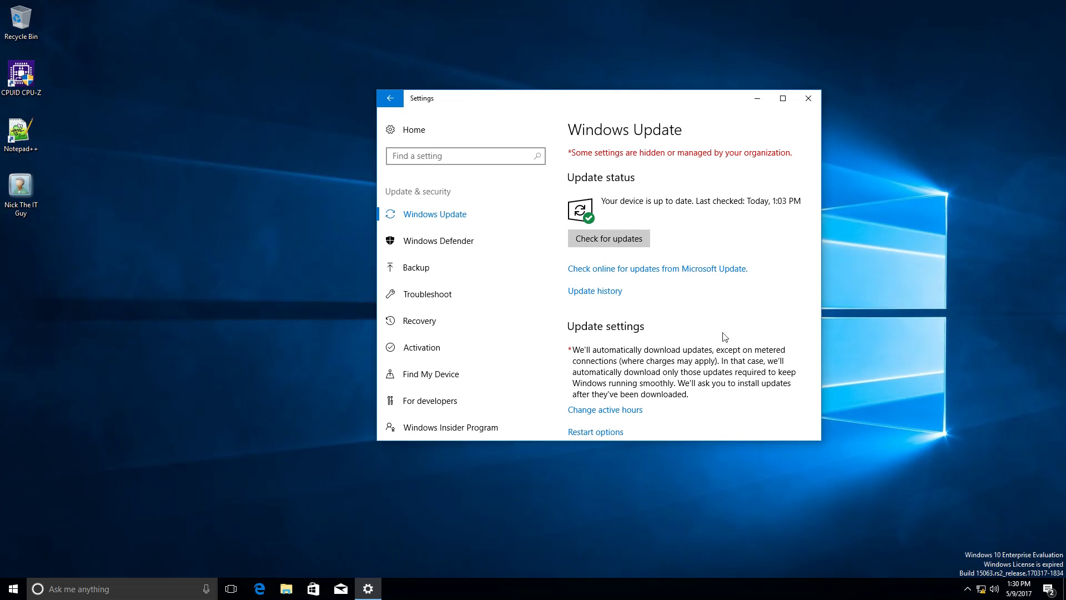
Step: Start a check for updates from the Windows Update page
scroll(725, 333, "down", 4)
scroll(725, 333, "up", 4)
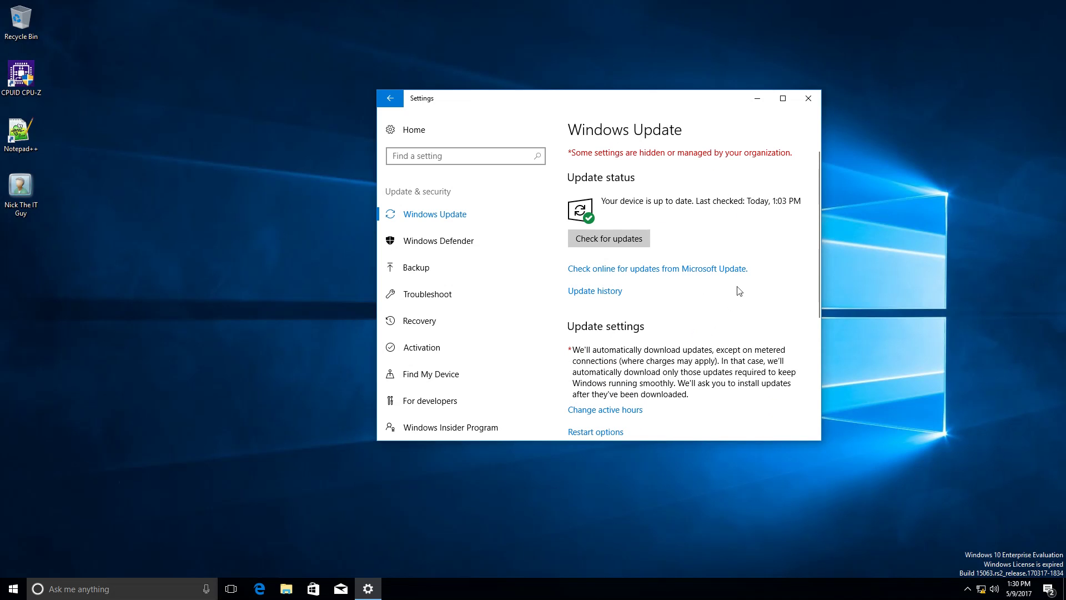
left_click(616, 244)
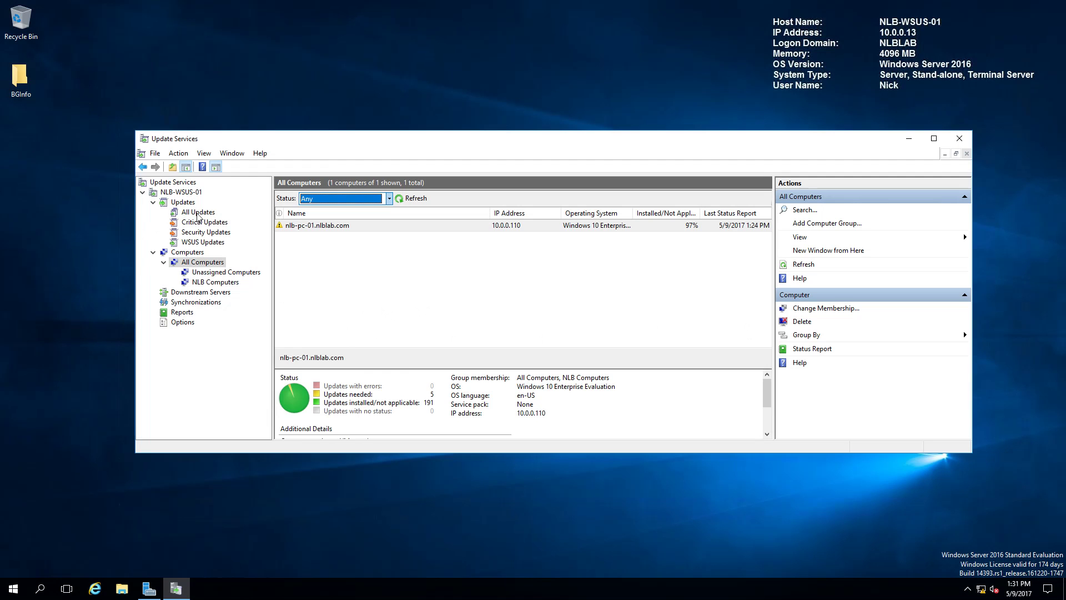
Step: From All Updates, set the five needed updates to Approved for Install on NLB Computers
left_click(198, 212)
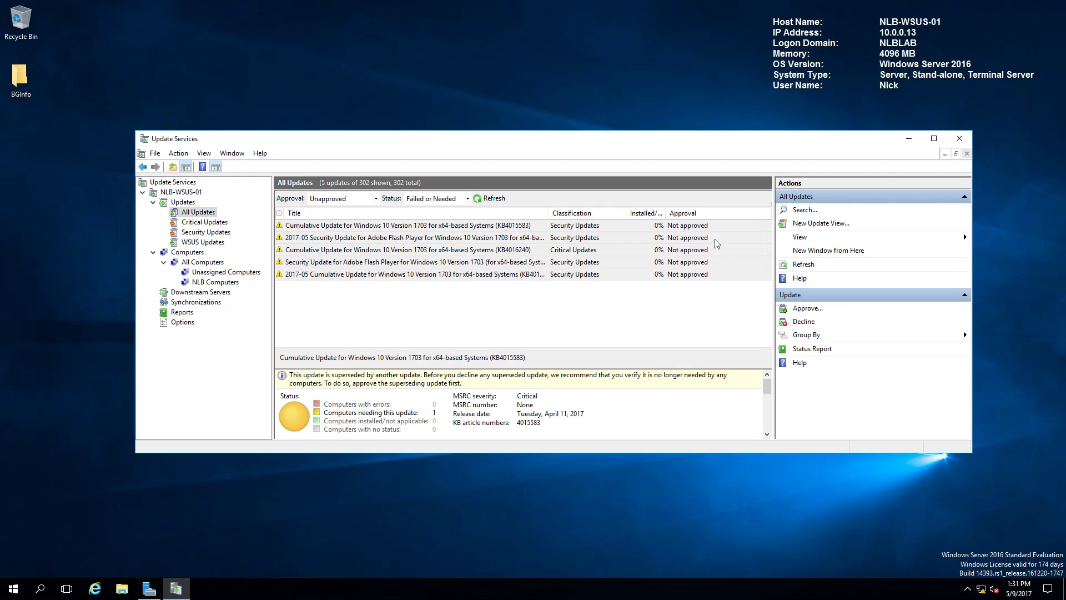
right_click(437, 229)
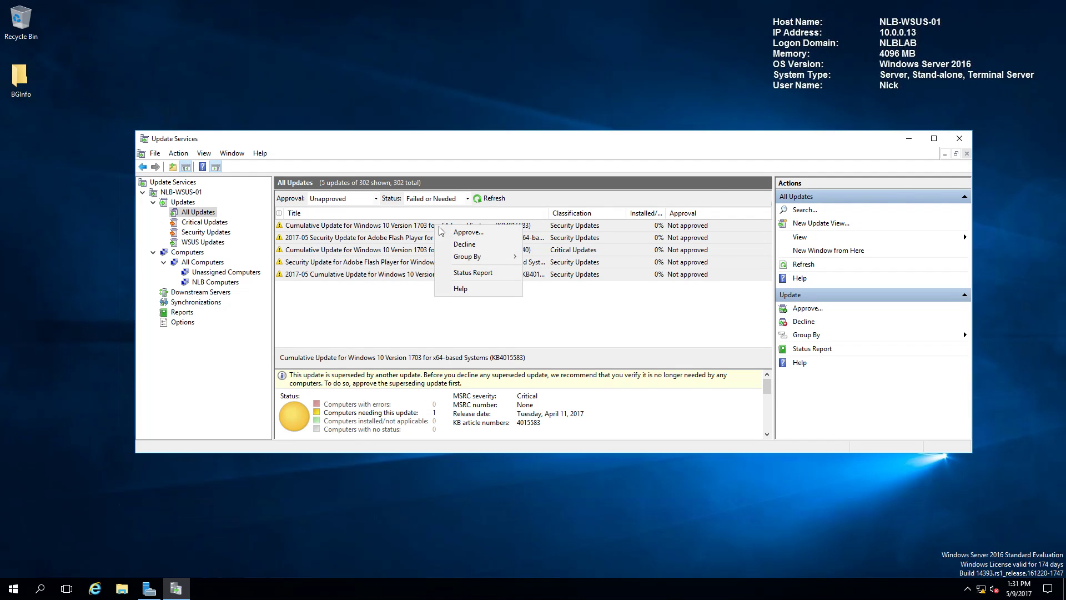
left_click(466, 232)
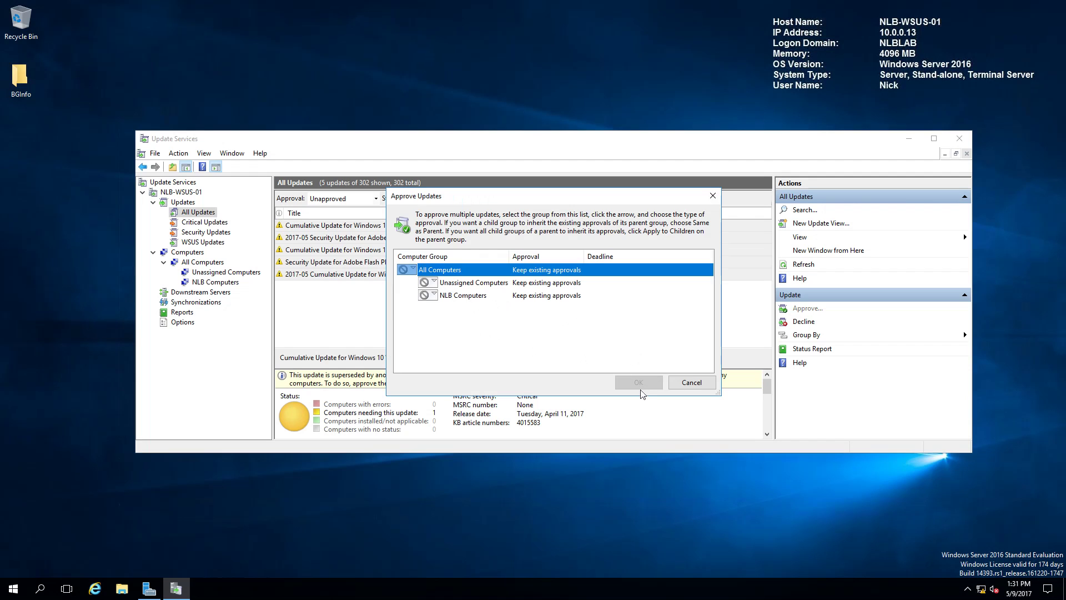
left_click(546, 296)
left_click(434, 296)
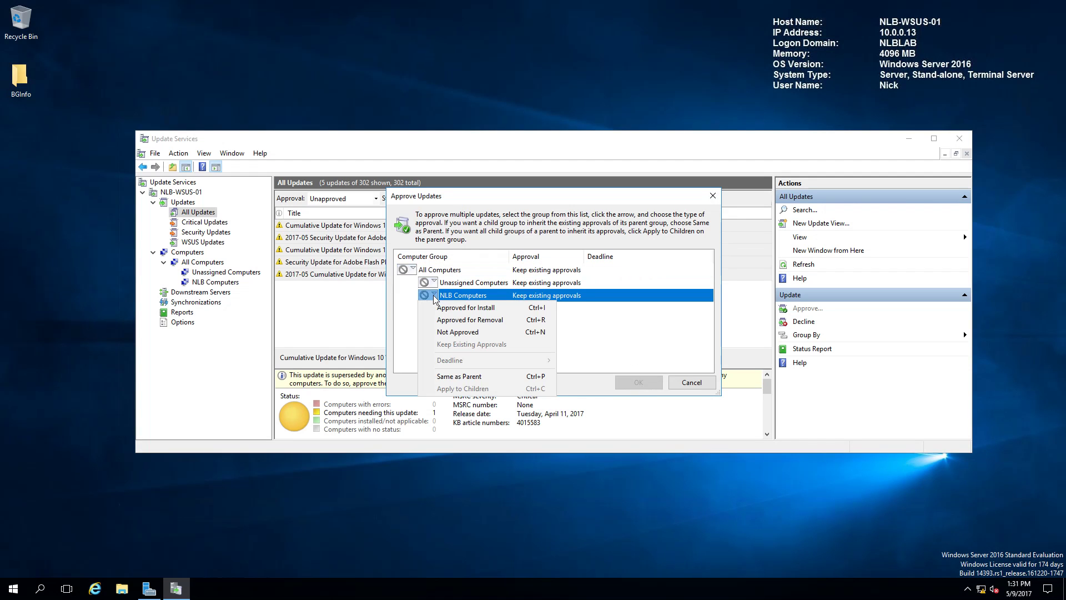
left_click(453, 312)
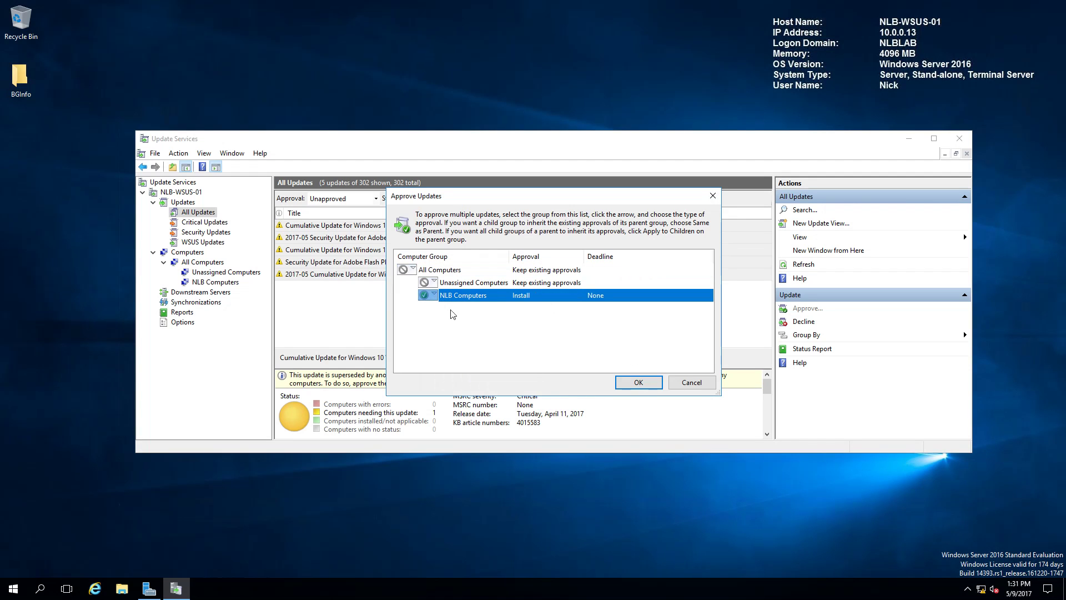
left_click(643, 385)
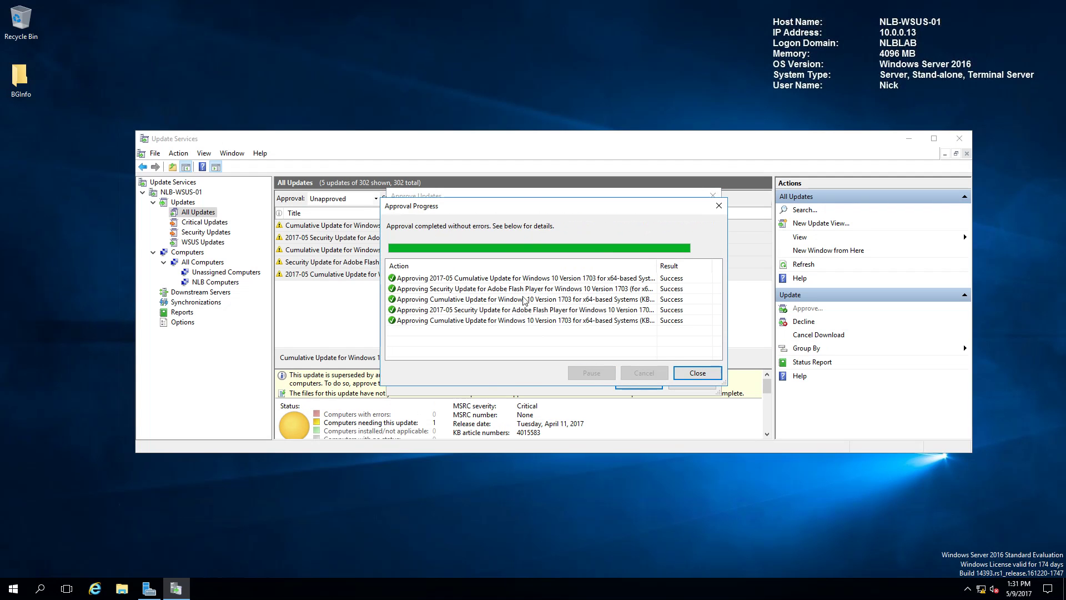
left_click(698, 373)
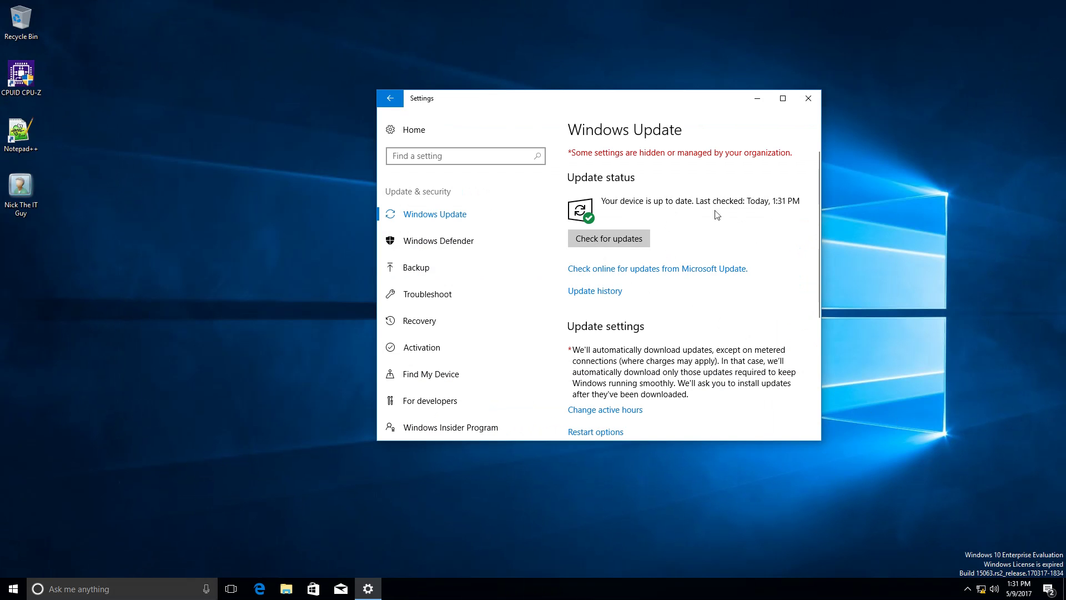
Step: Run Check for updates again on the client's Windows Update page
left_click(623, 244)
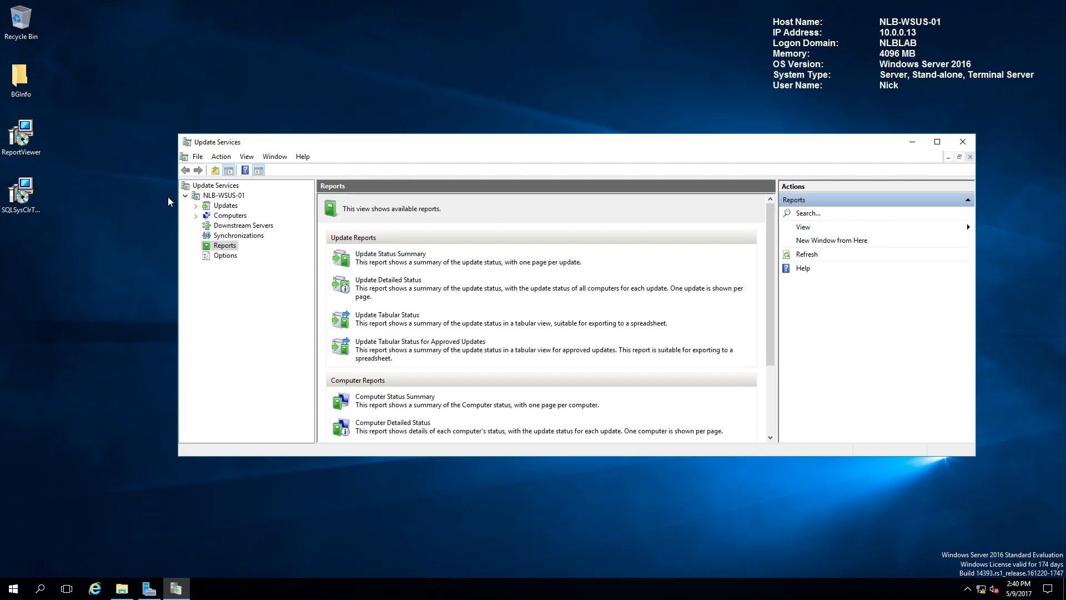
left_click(35, 209)
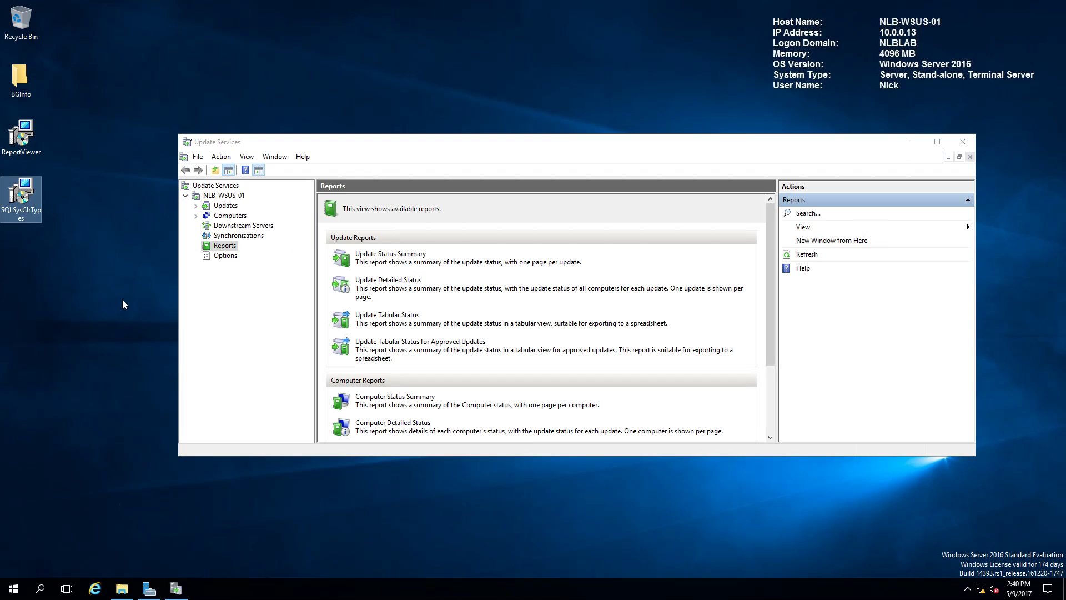
left_click(22, 136)
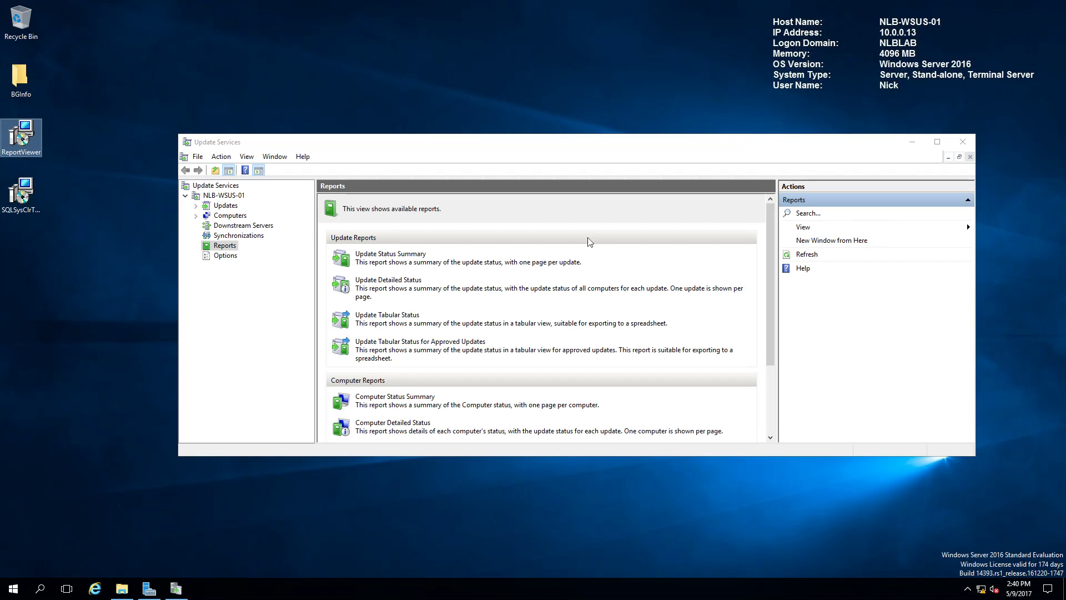
left_click(423, 254)
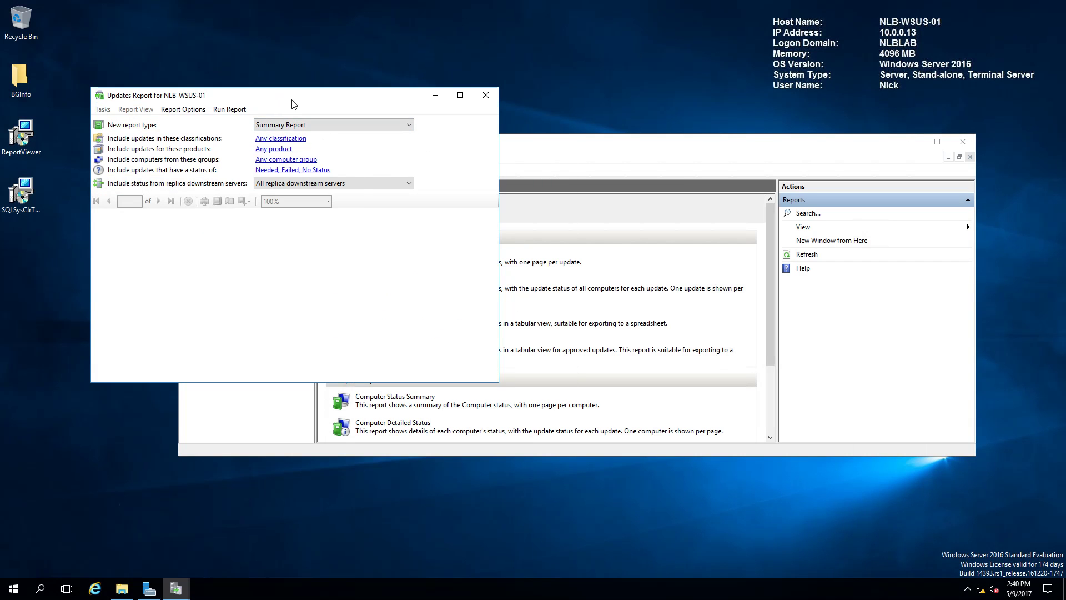
left_click_drag(290, 98, 566, 179)
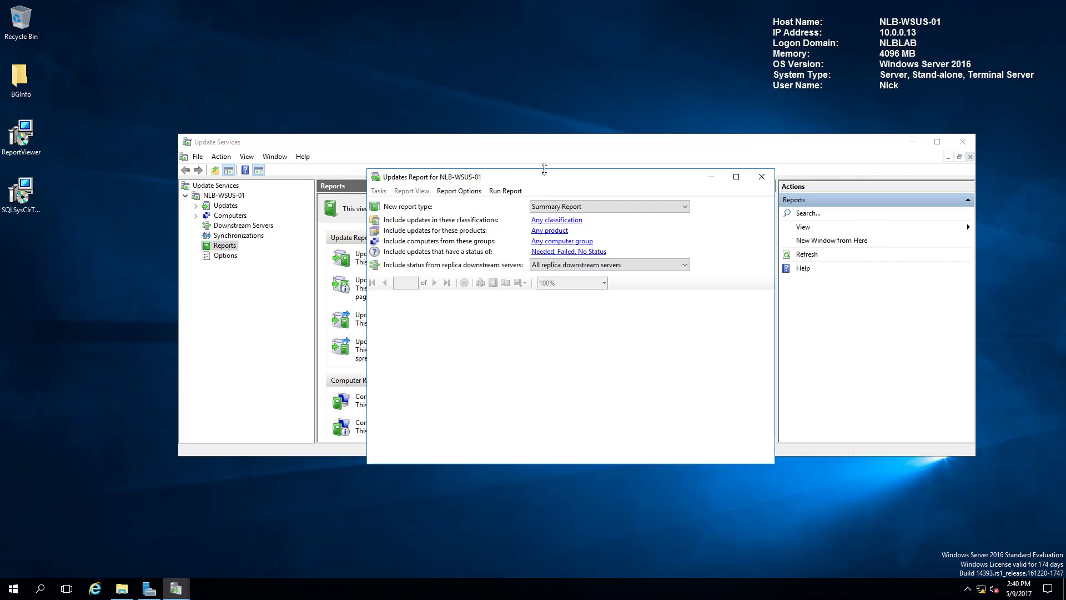
left_click_drag(543, 182, 624, 191)
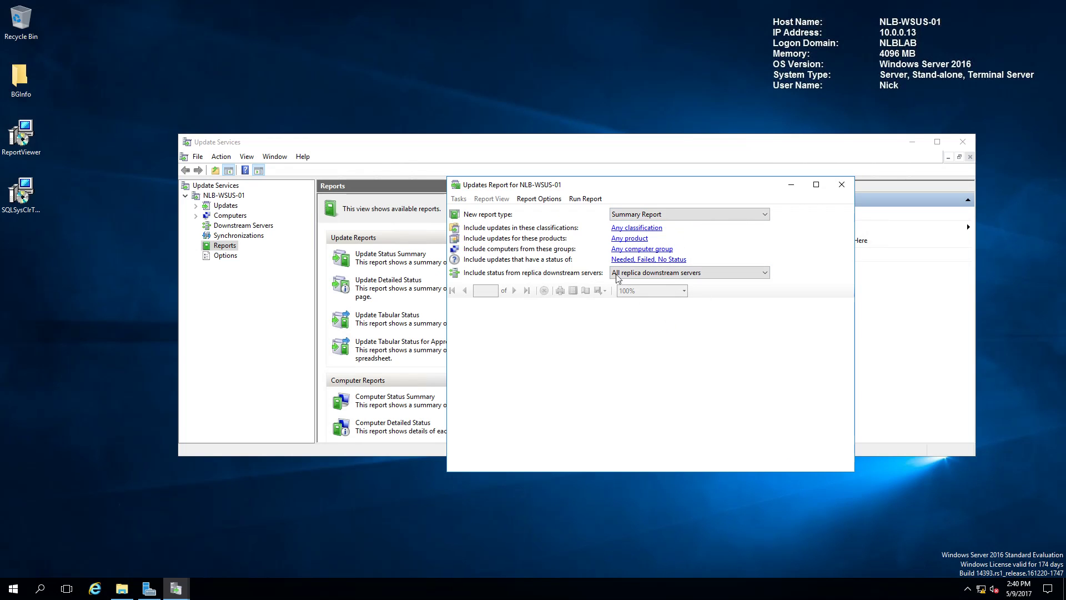
left_click(585, 198)
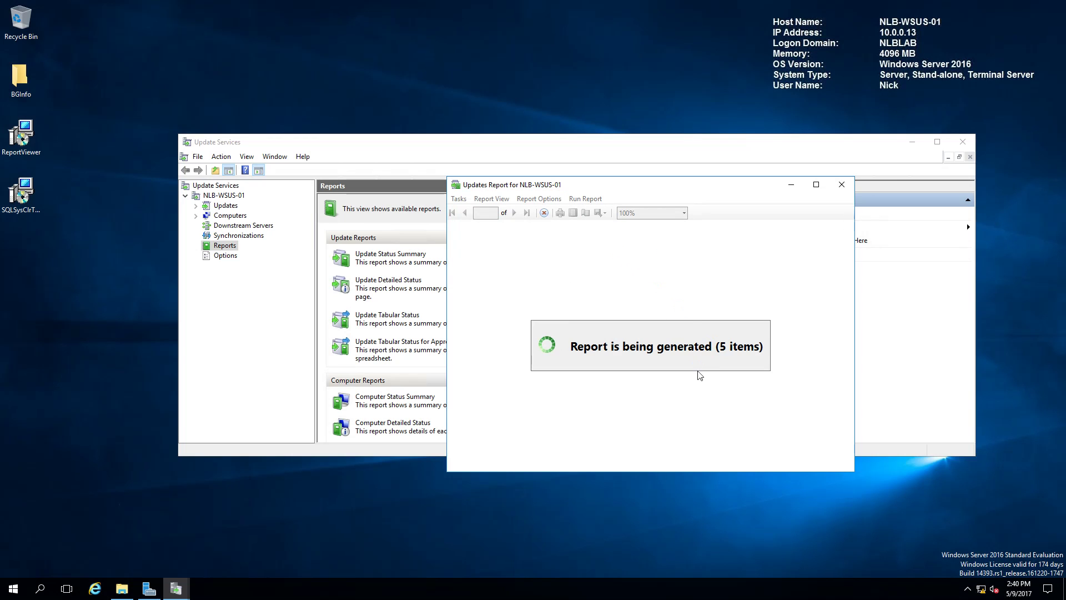
left_click(816, 184)
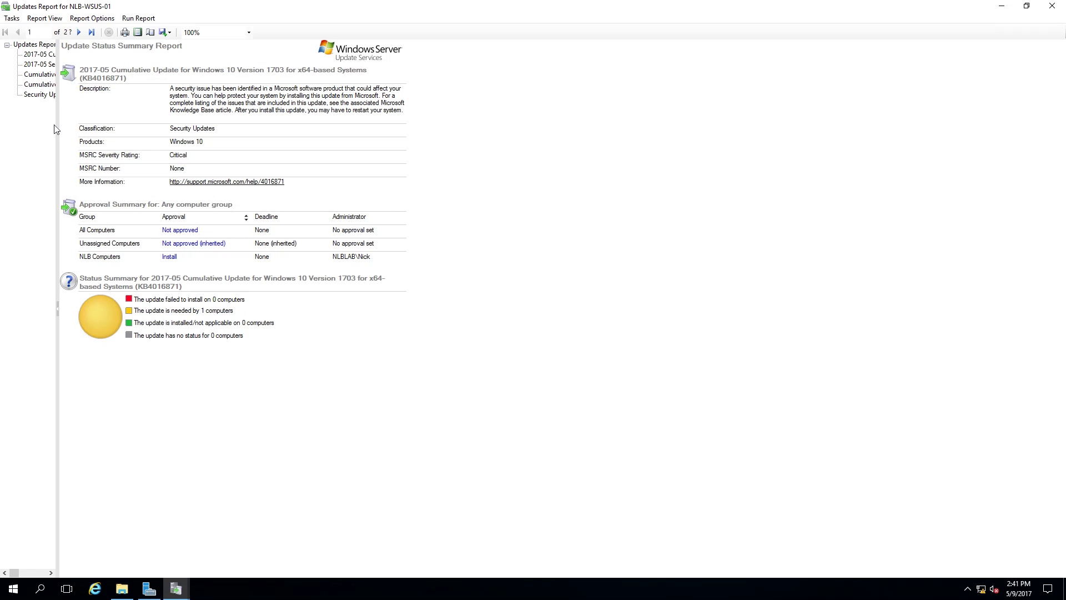
left_click_drag(187, 133, 189, 134)
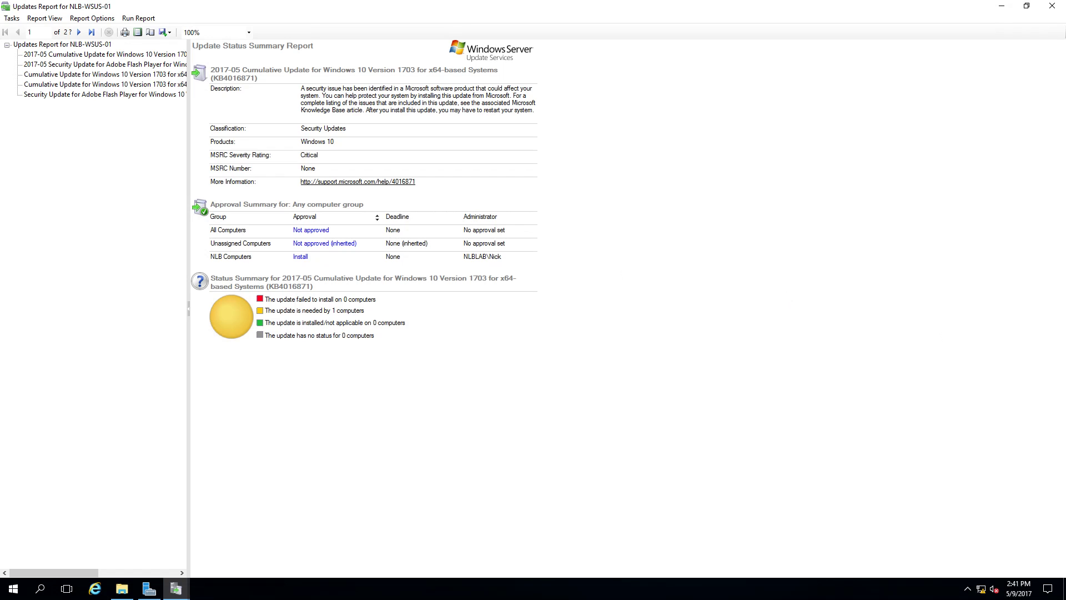
left_click(1055, 7)
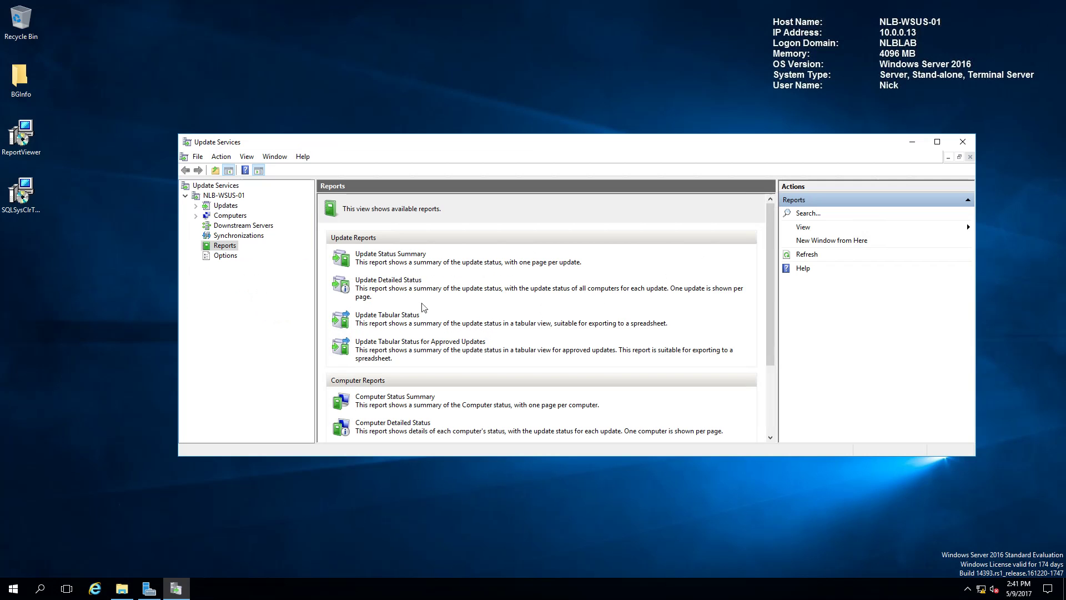
scroll(446, 355, "down", 1)
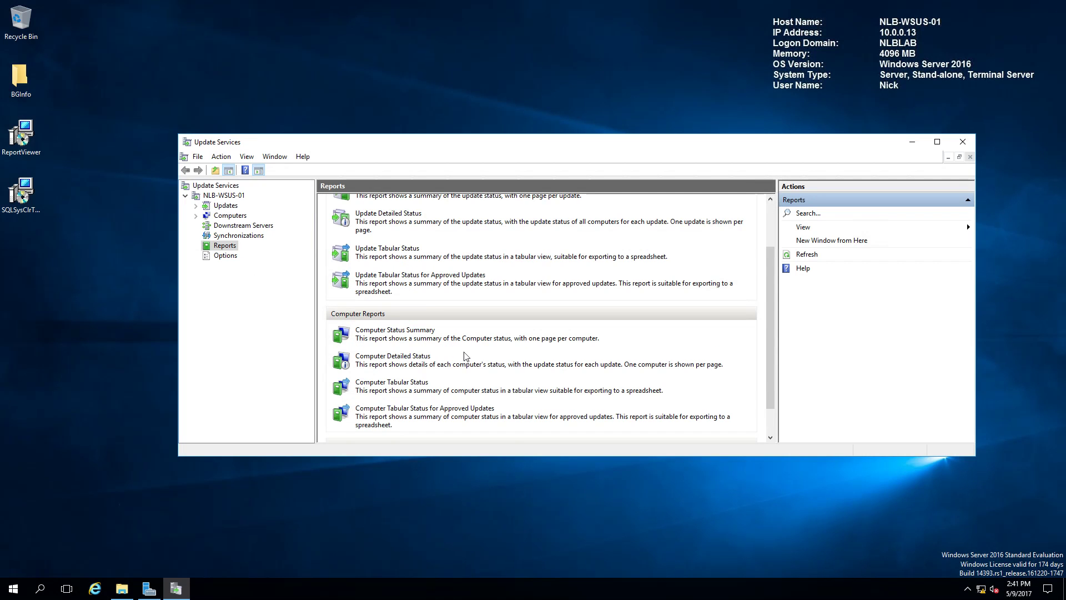
scroll(465, 356, "down", 1)
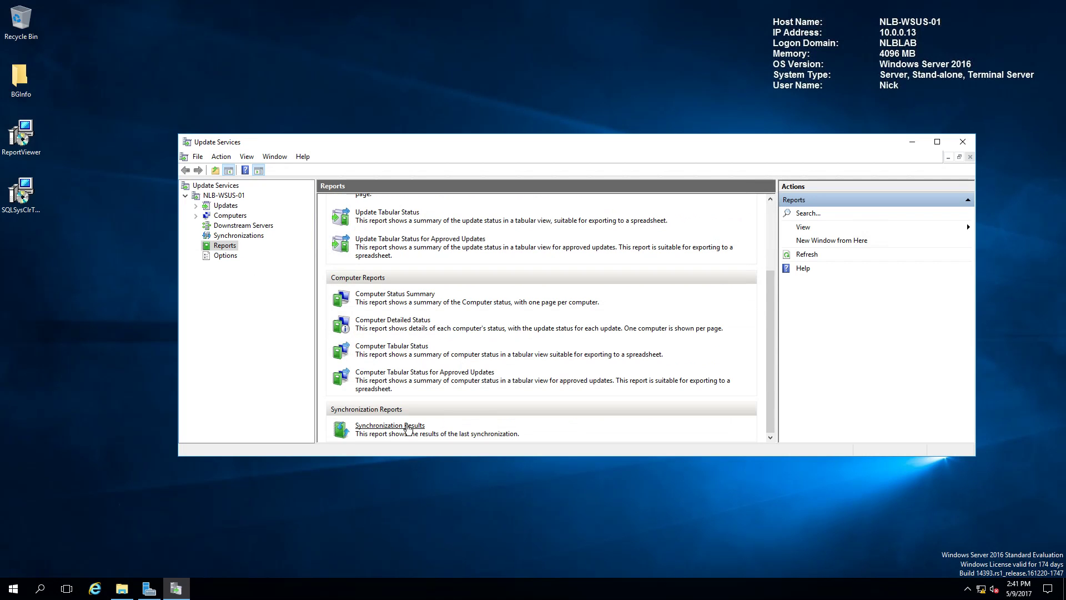
left_click(407, 428)
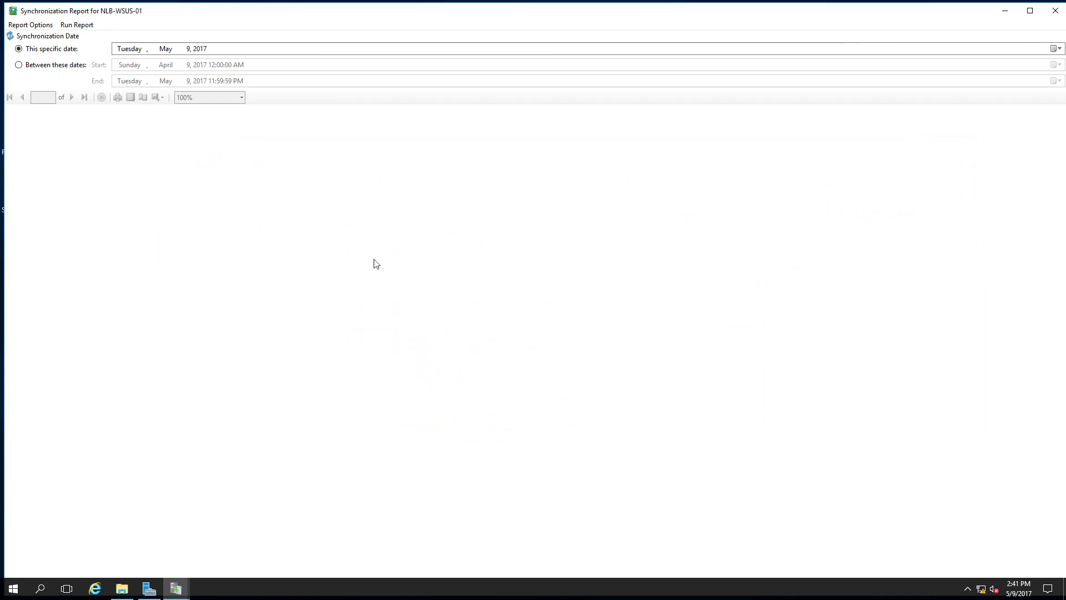
left_click(78, 25)
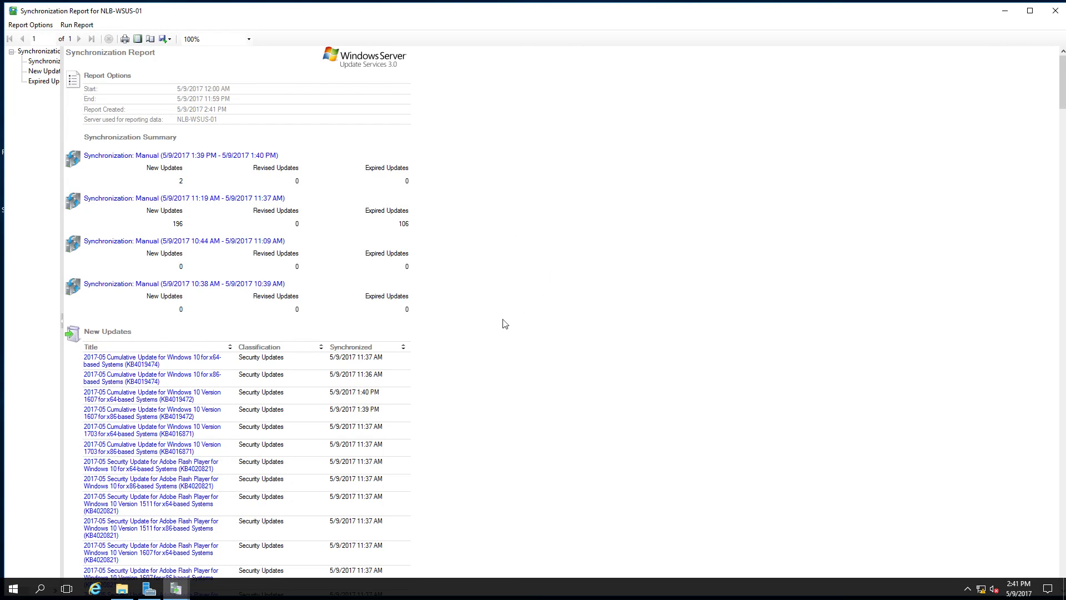
scroll(444, 332, "down", 4)
scroll(315, 324, "down", 15)
scroll(431, 359, "up", 14)
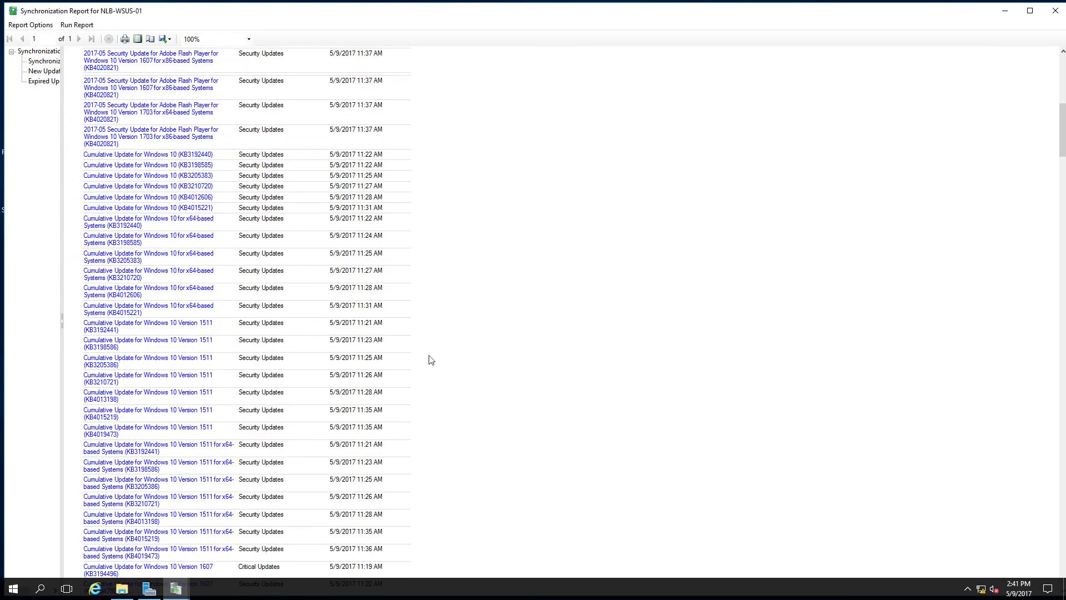
scroll(432, 359, "up", 4)
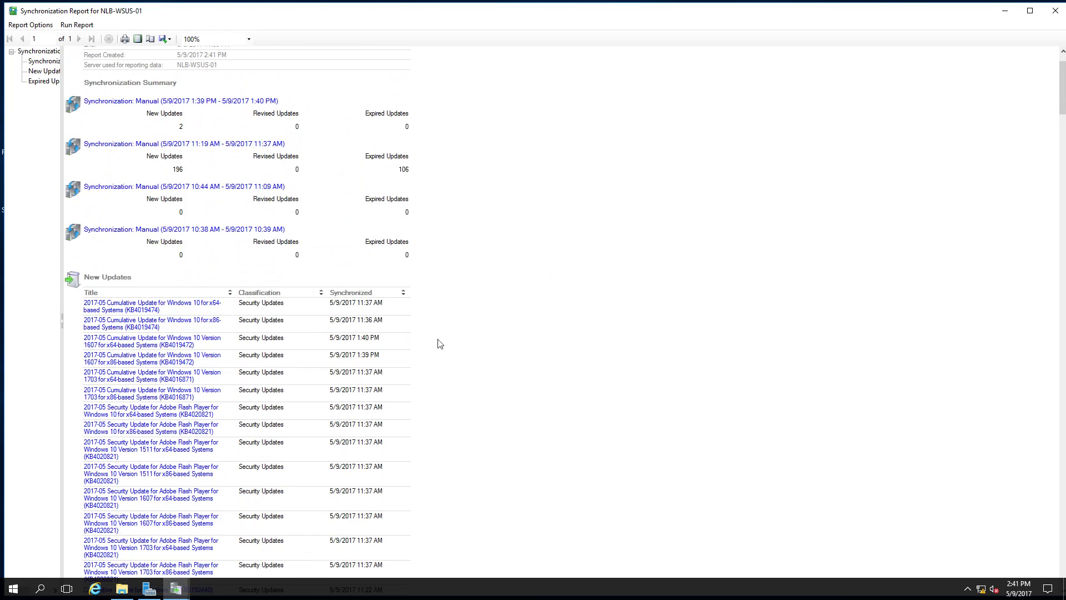
scroll(440, 344, "up", 2)
left_click(1055, 11)
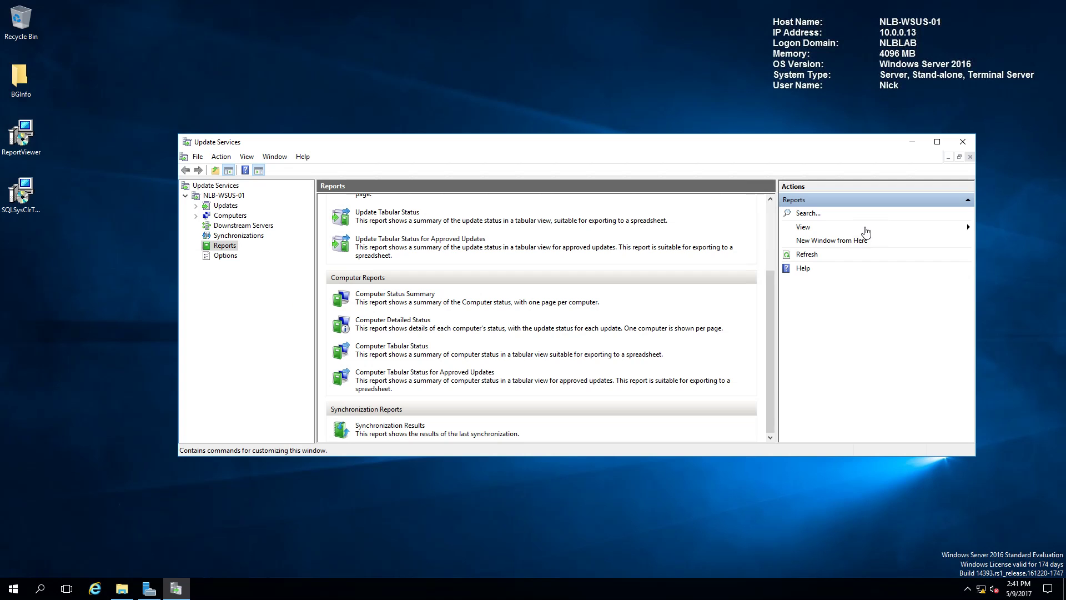
Step: Minimize the Update Services console to reveal the WSUS server desktop
left_click(912, 142)
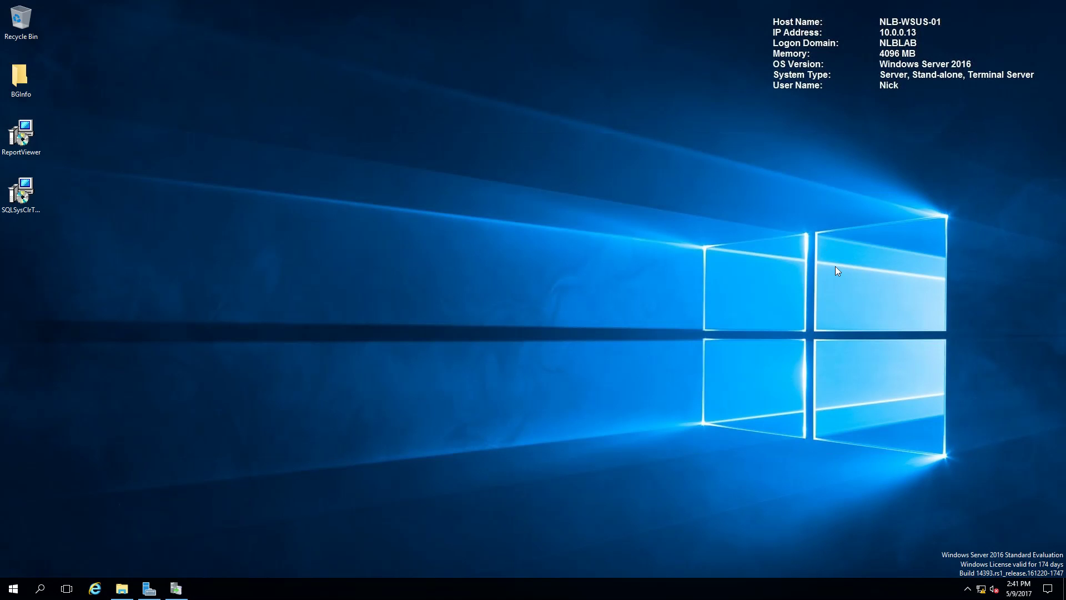